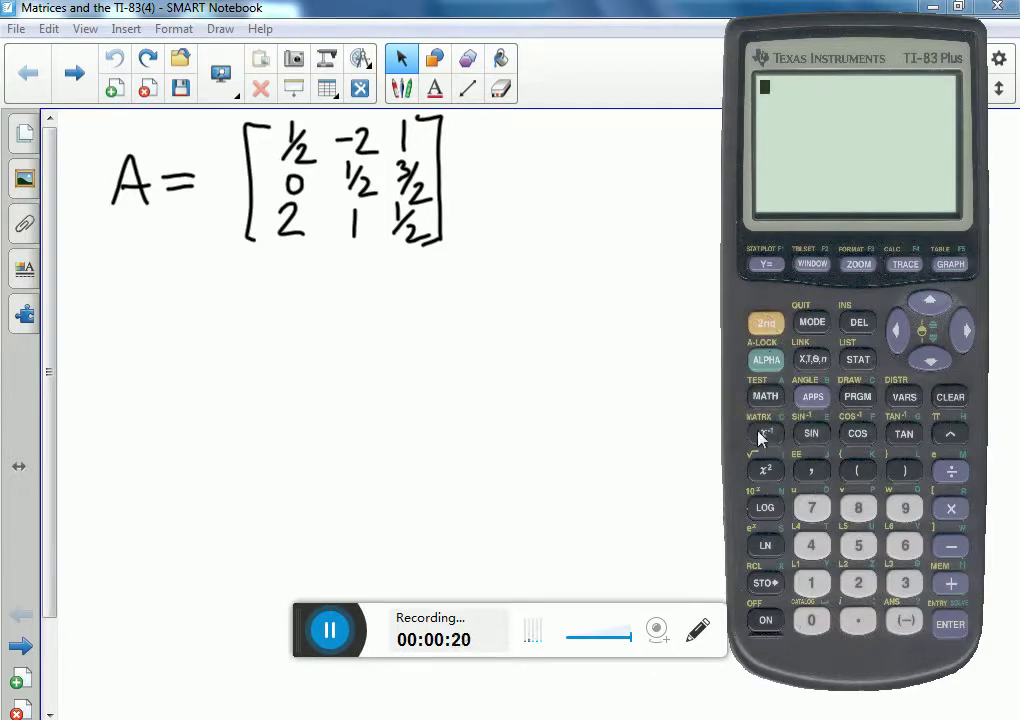
Step: Examine the list of stored matrices and the available matrix math operations from det( to augment(
click(766, 325)
click(765, 433)
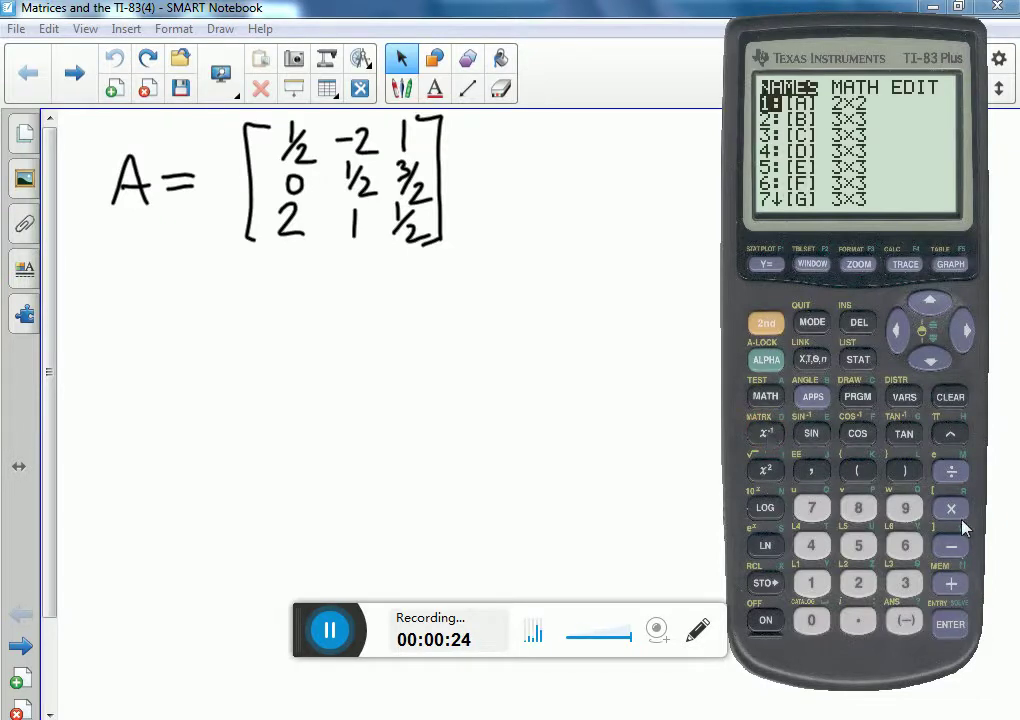
click(957, 339)
click(957, 339)
click(897, 341)
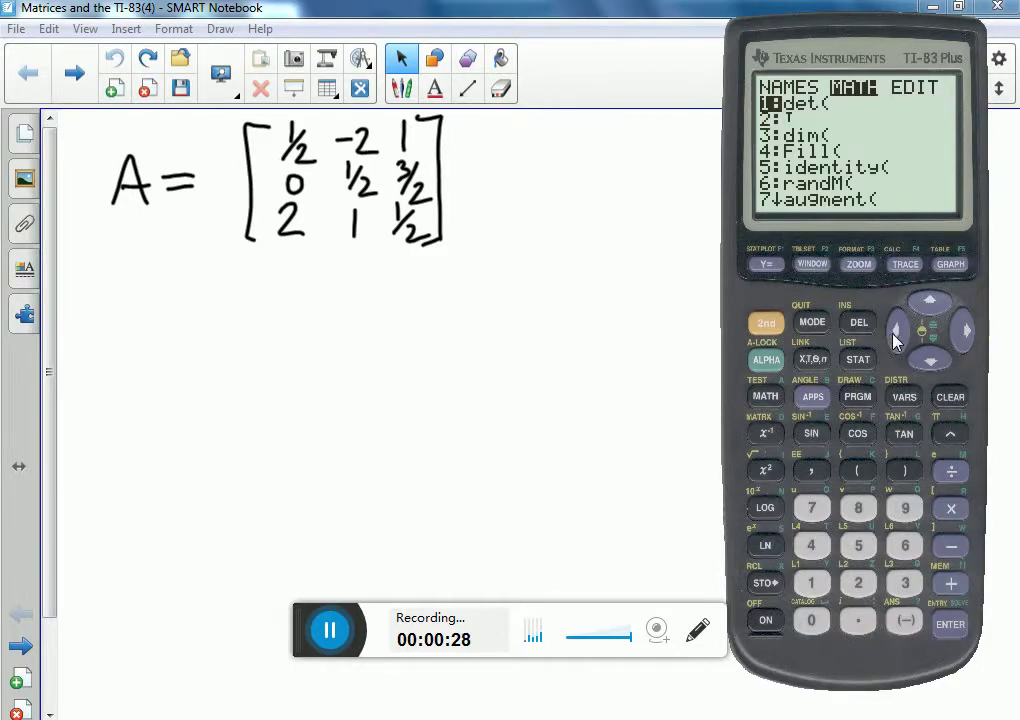
click(930, 363)
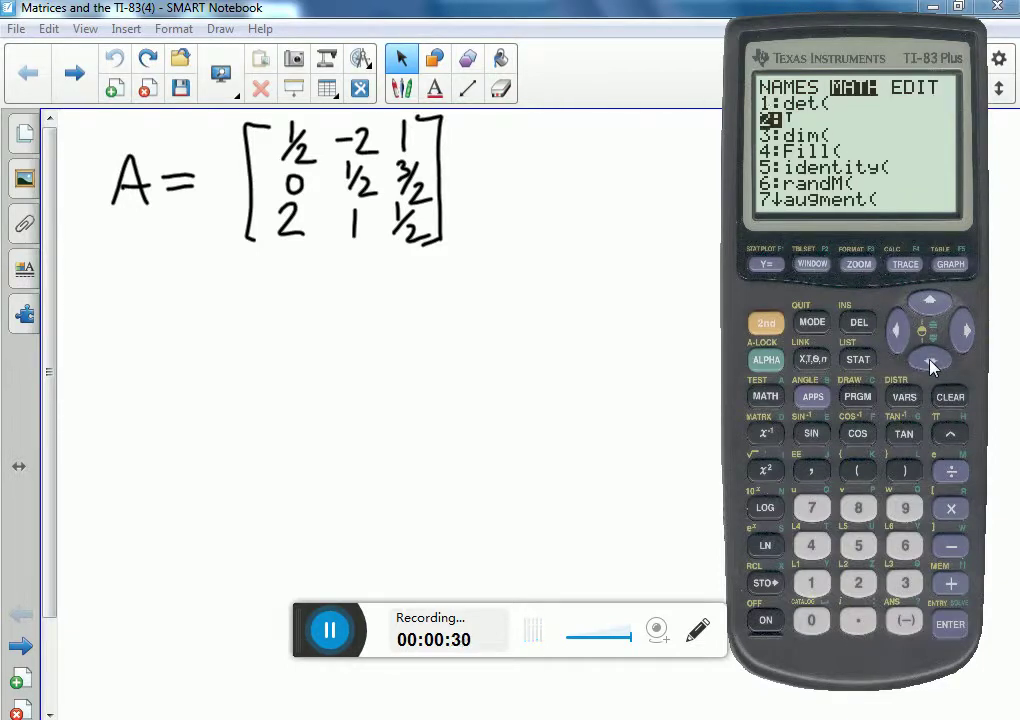
click(930, 363)
click(930, 363)
click(930, 363)
click(930, 363)
click(930, 363)
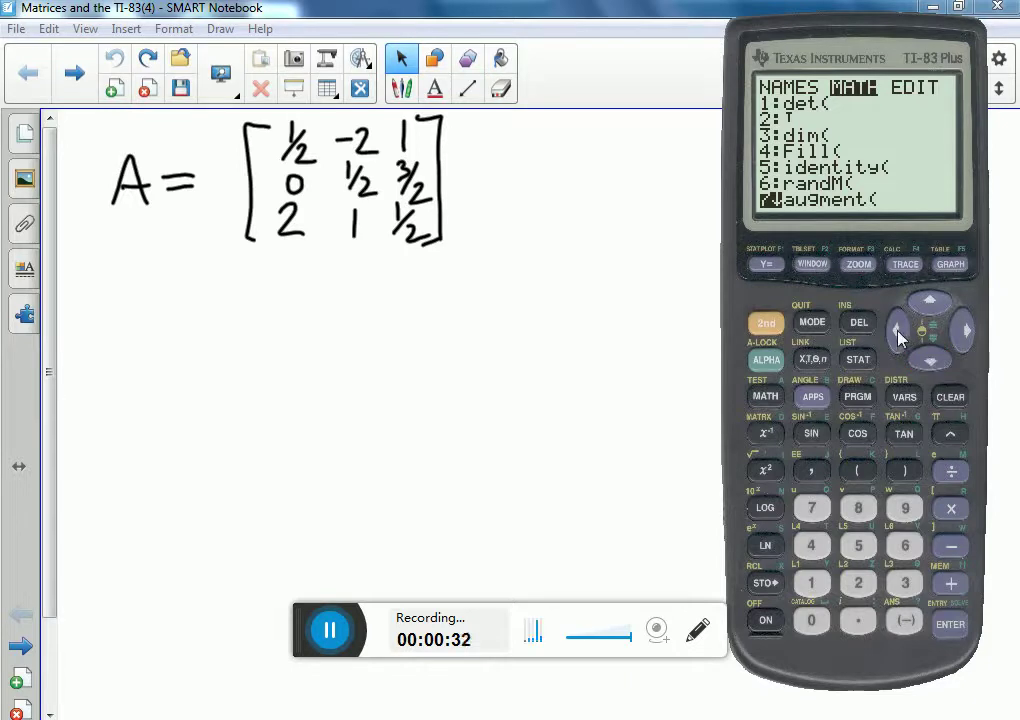
click(897, 331)
click(963, 331)
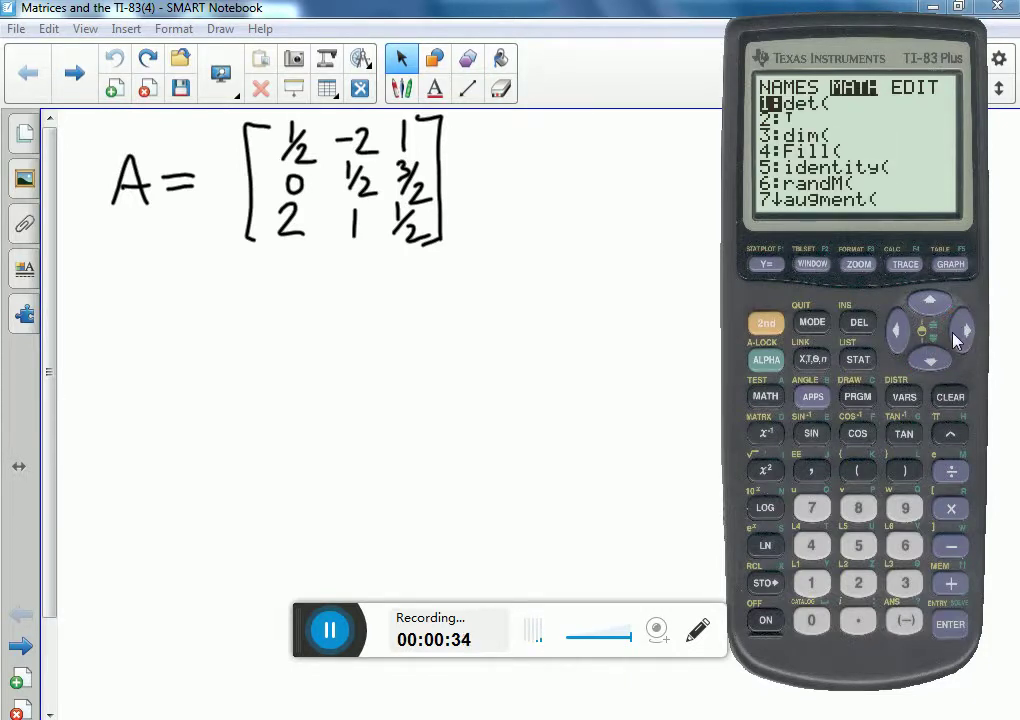
click(930, 361)
click(930, 361)
click(930, 361)
click(930, 361)
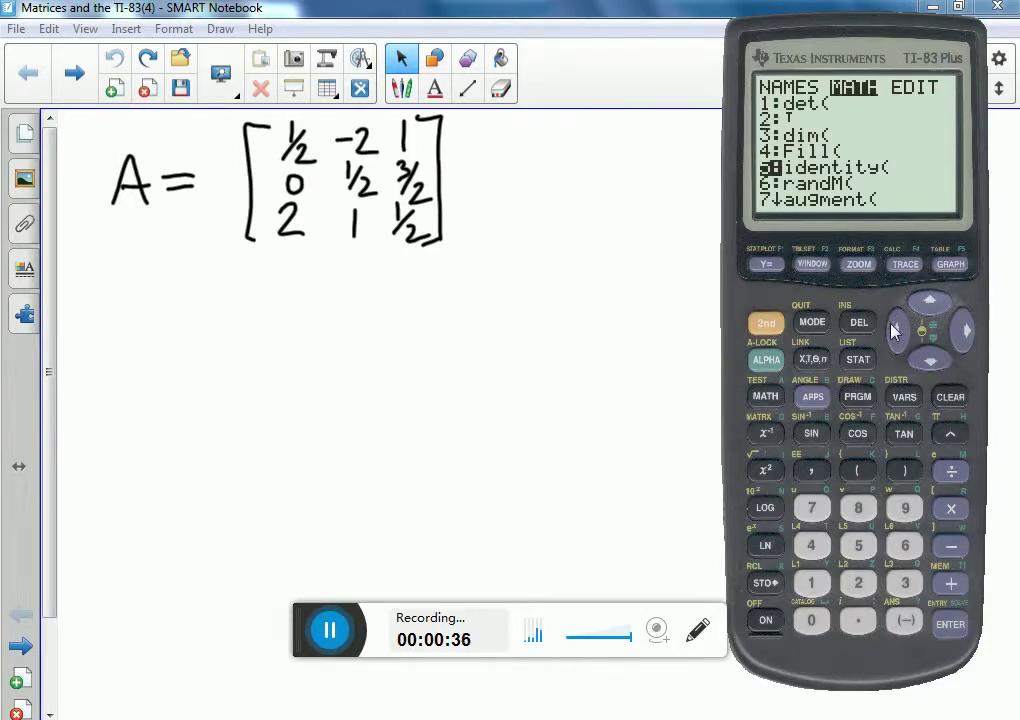
click(895, 330)
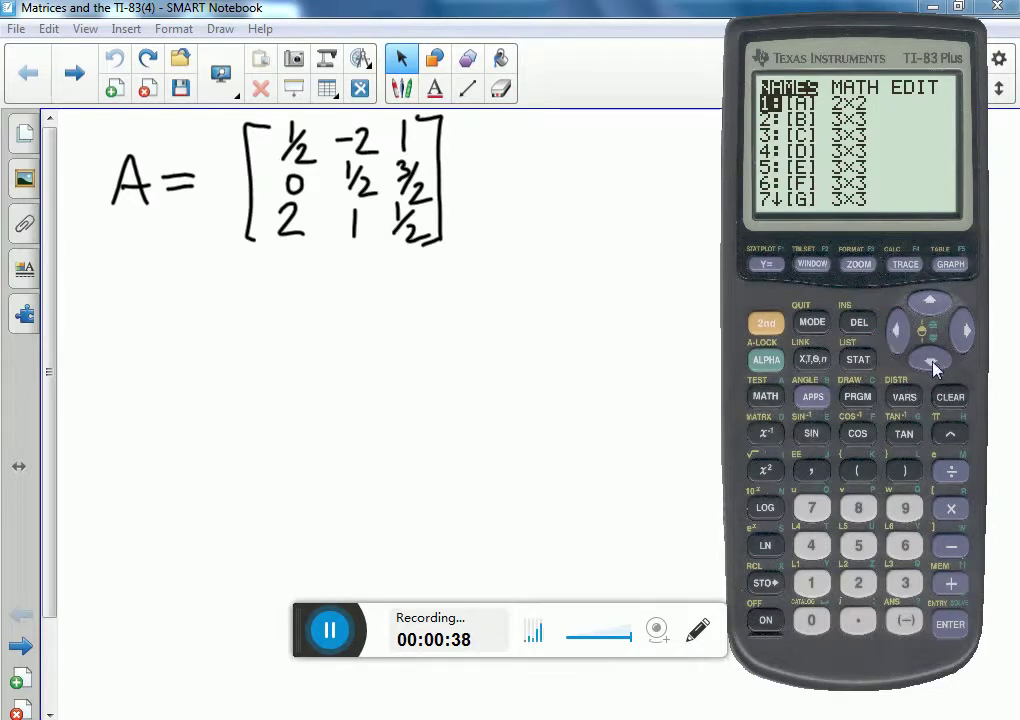
Step: Open matrix [A] for editing and set its dimensions to 3×3
click(965, 331)
click(965, 331)
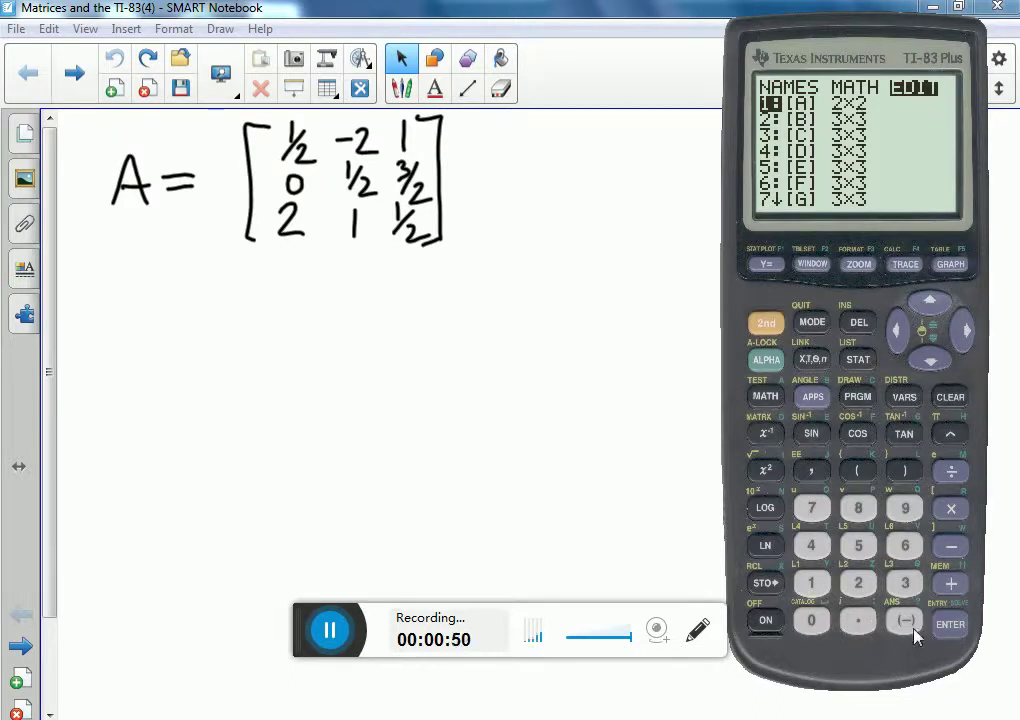
click(948, 622)
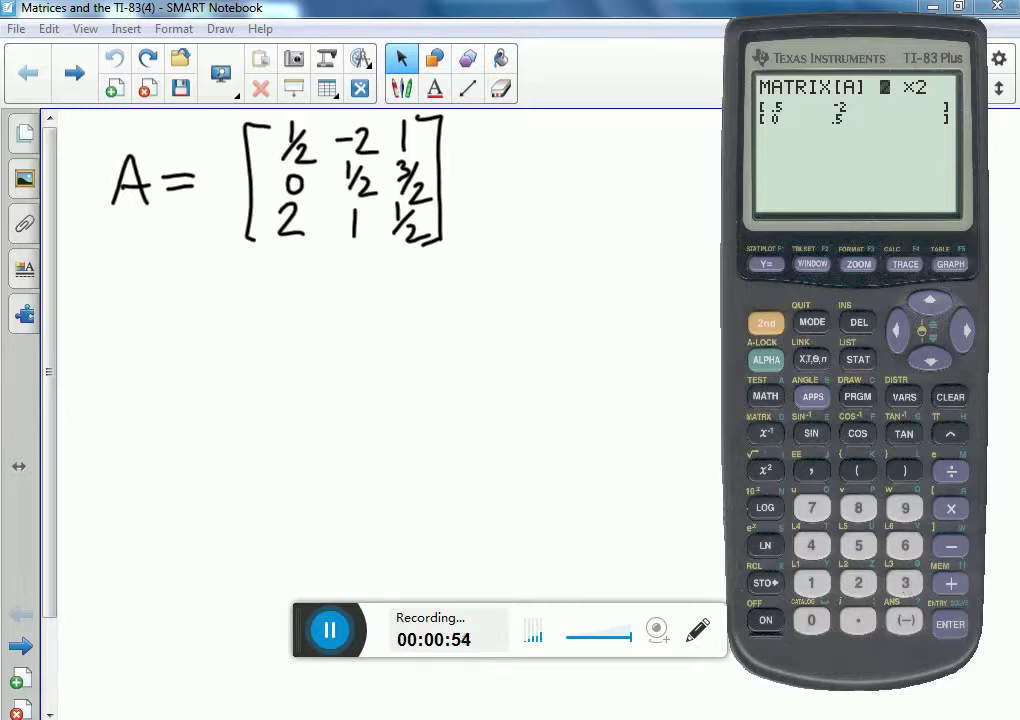
click(905, 583)
click(950, 624)
key(3)
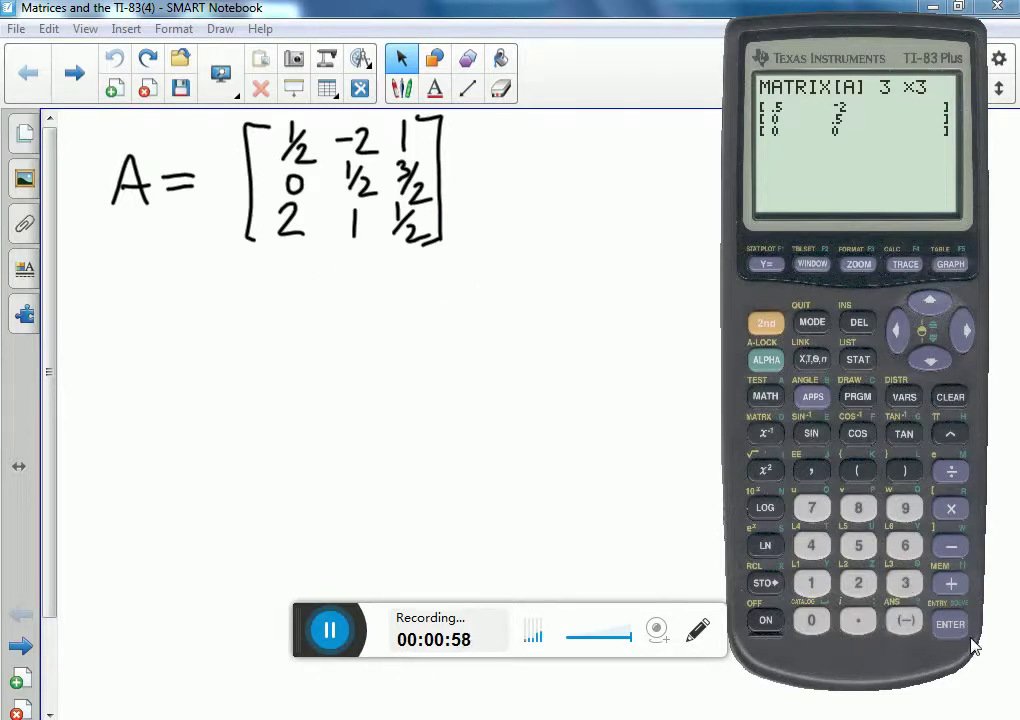
click(948, 625)
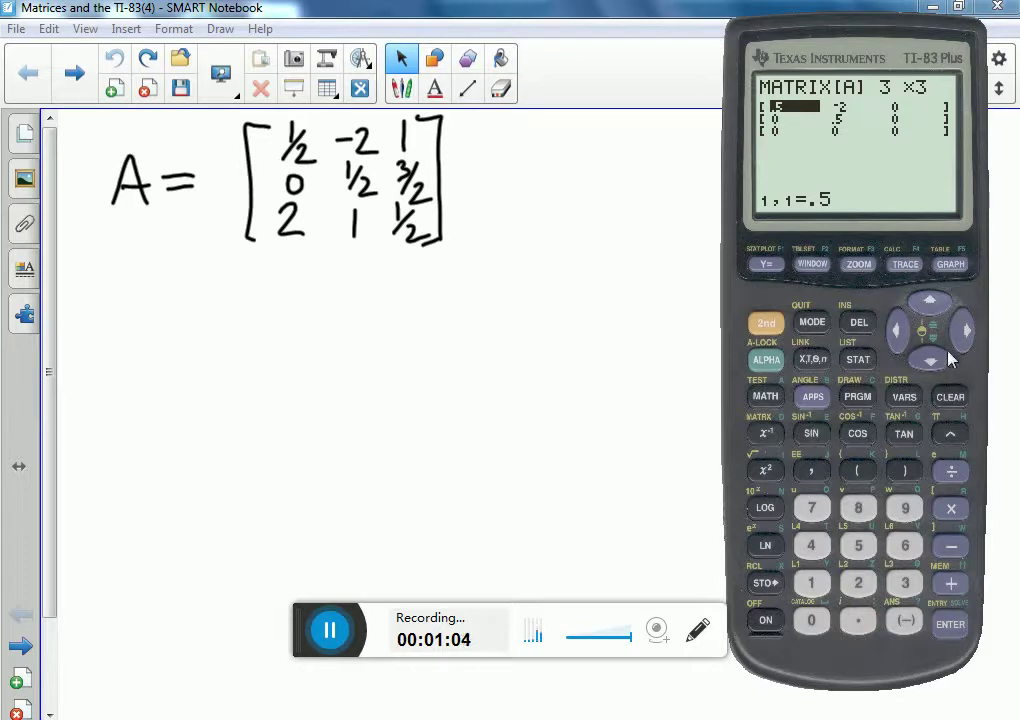
Step: Enter .5, -2 and 1 as the first row of matrix [A]
click(868, 628)
click(857, 543)
click(948, 626)
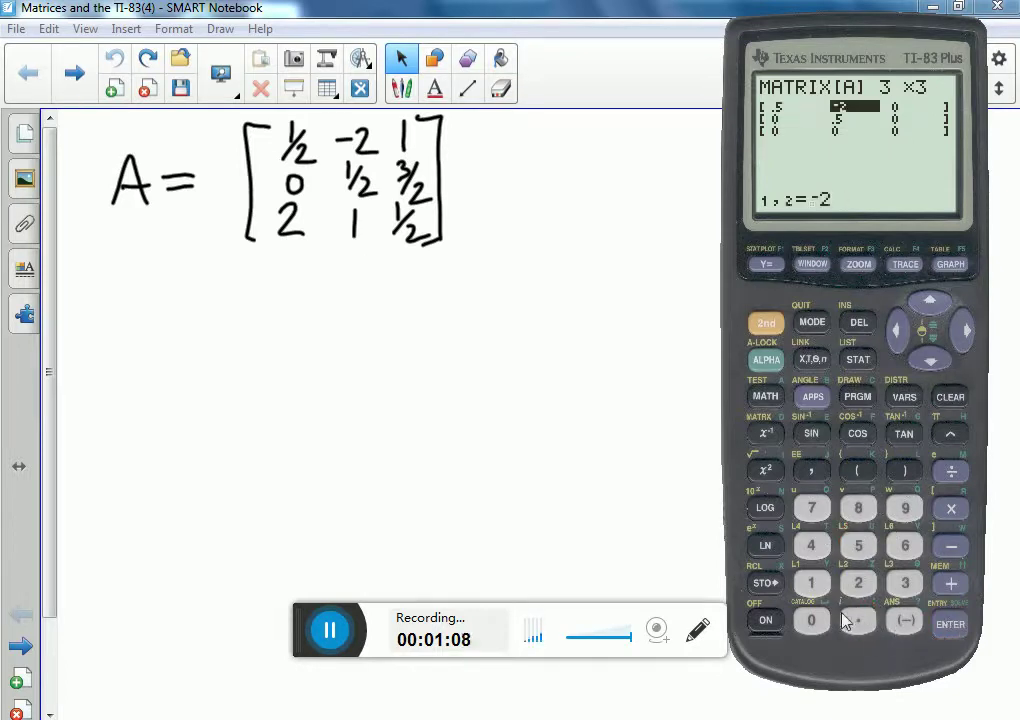
click(904, 625)
click(858, 583)
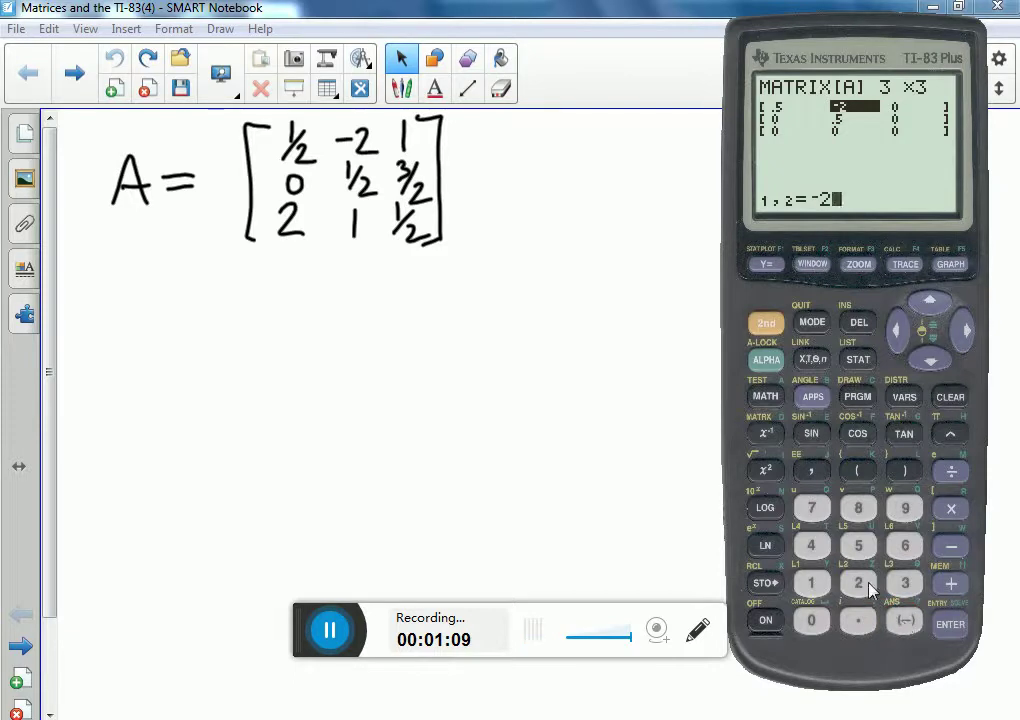
click(950, 625)
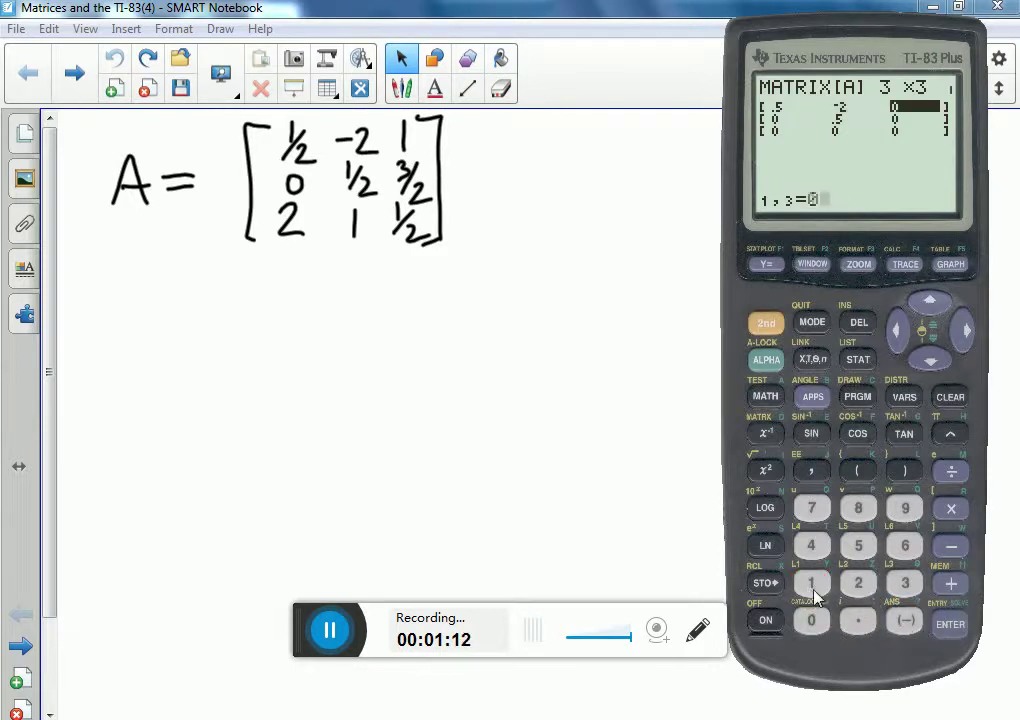
click(811, 583)
click(950, 625)
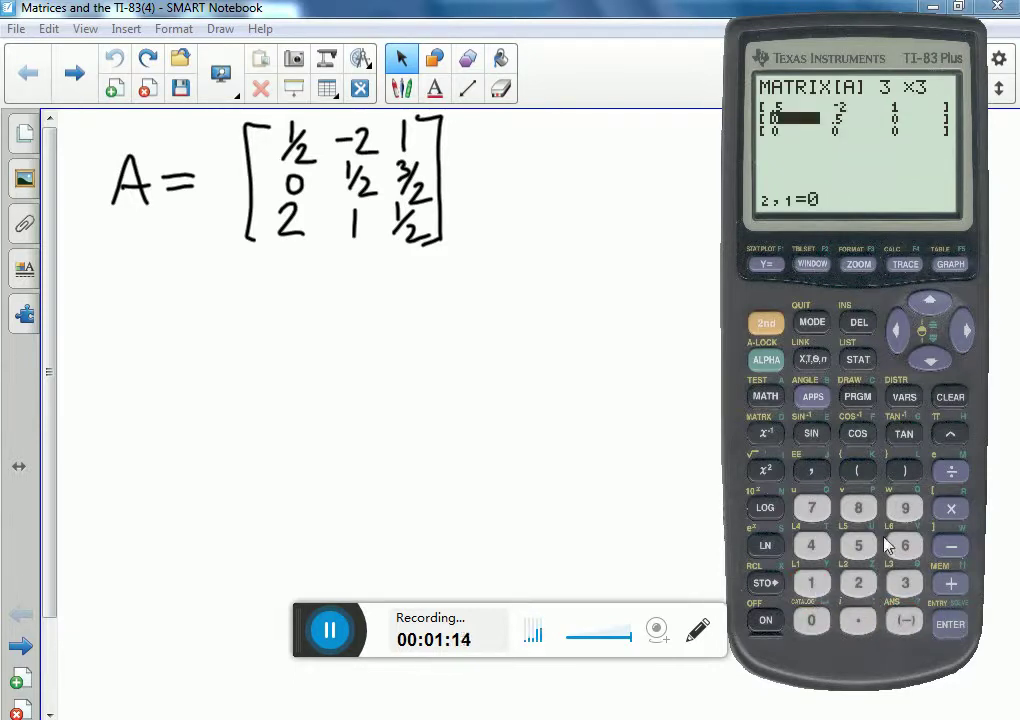
Step: Enter 0, .5 and 3/2 as the second row of matrix [A]
click(811, 620)
click(950, 625)
click(858, 620)
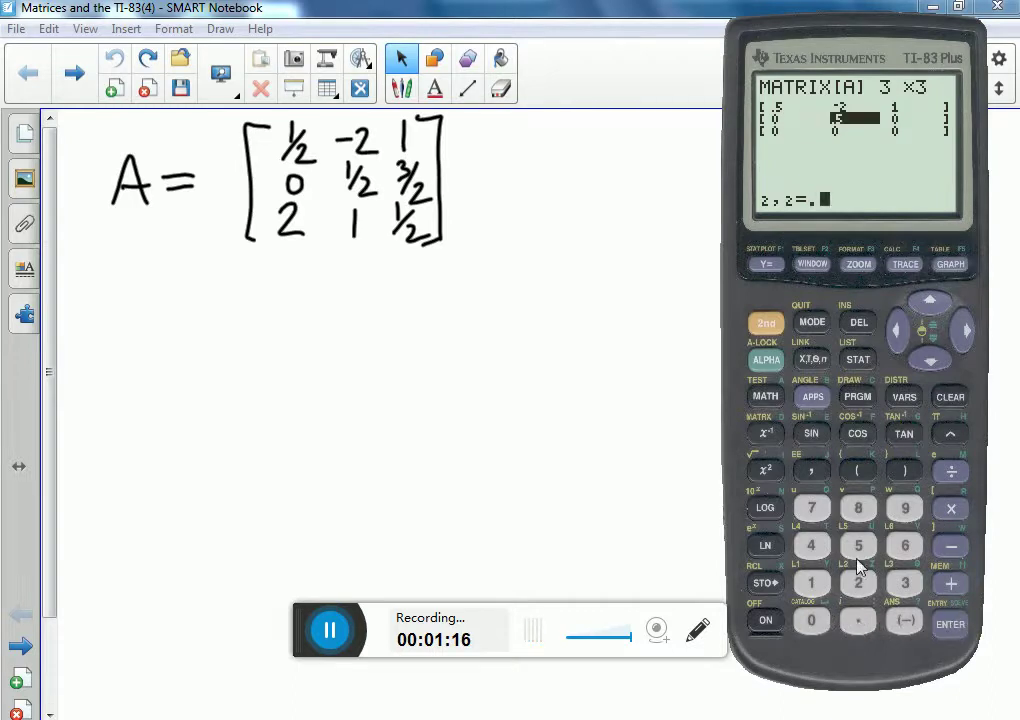
click(858, 545)
click(950, 625)
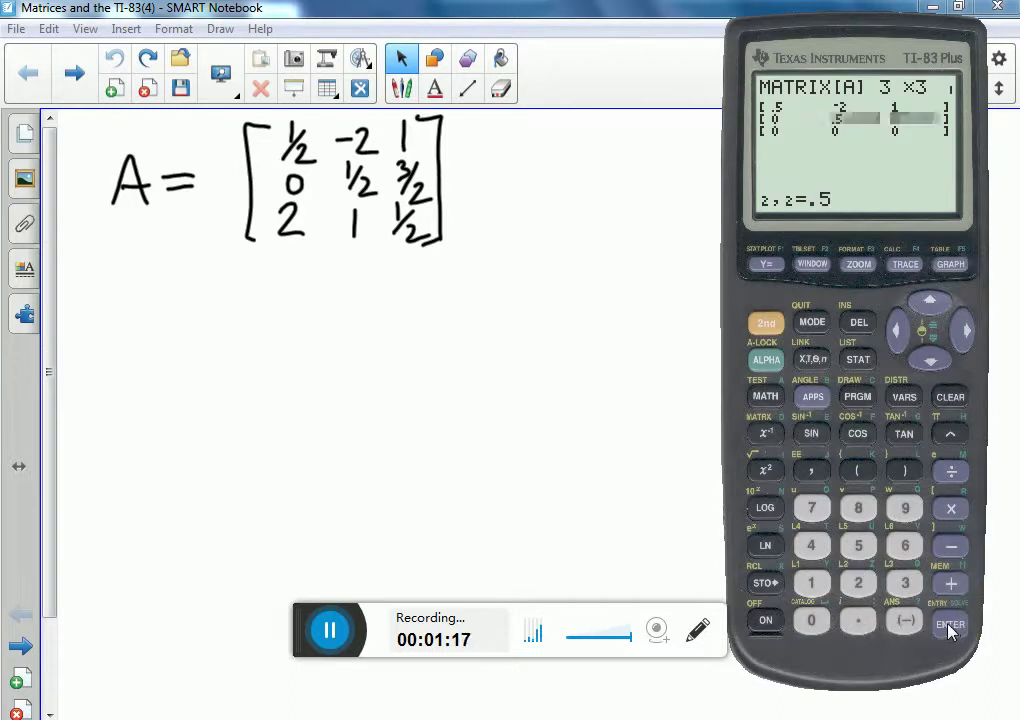
click(904, 582)
click(951, 471)
click(858, 583)
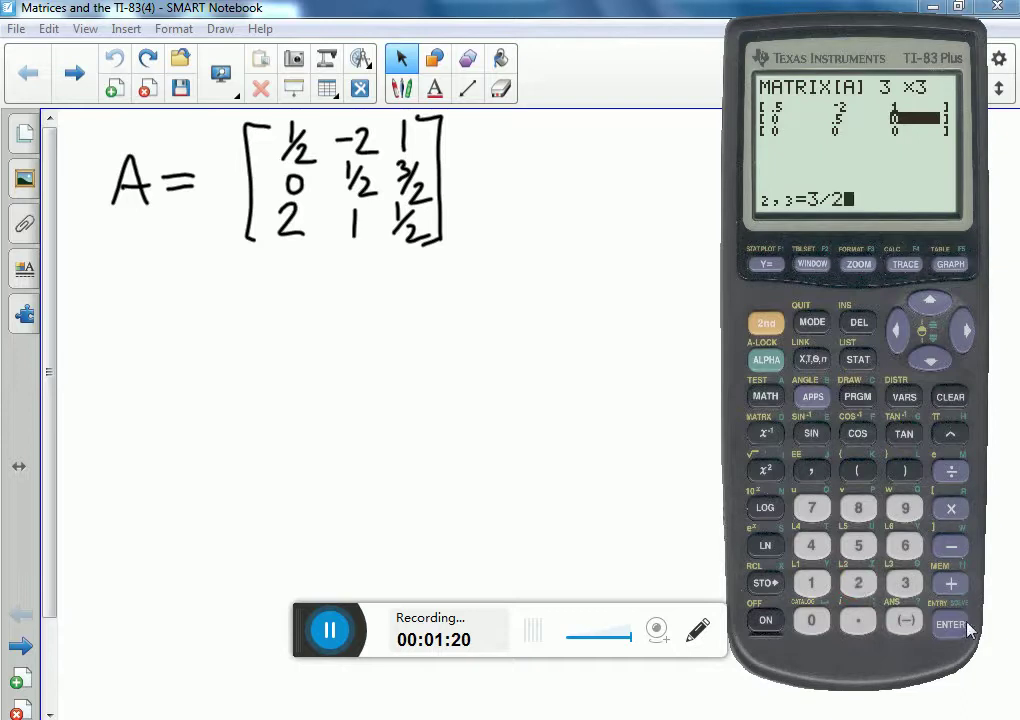
click(950, 625)
Step: Enter 2, 1 and 1/2 as the third row of matrix [A] and return to the home screen
click(858, 583)
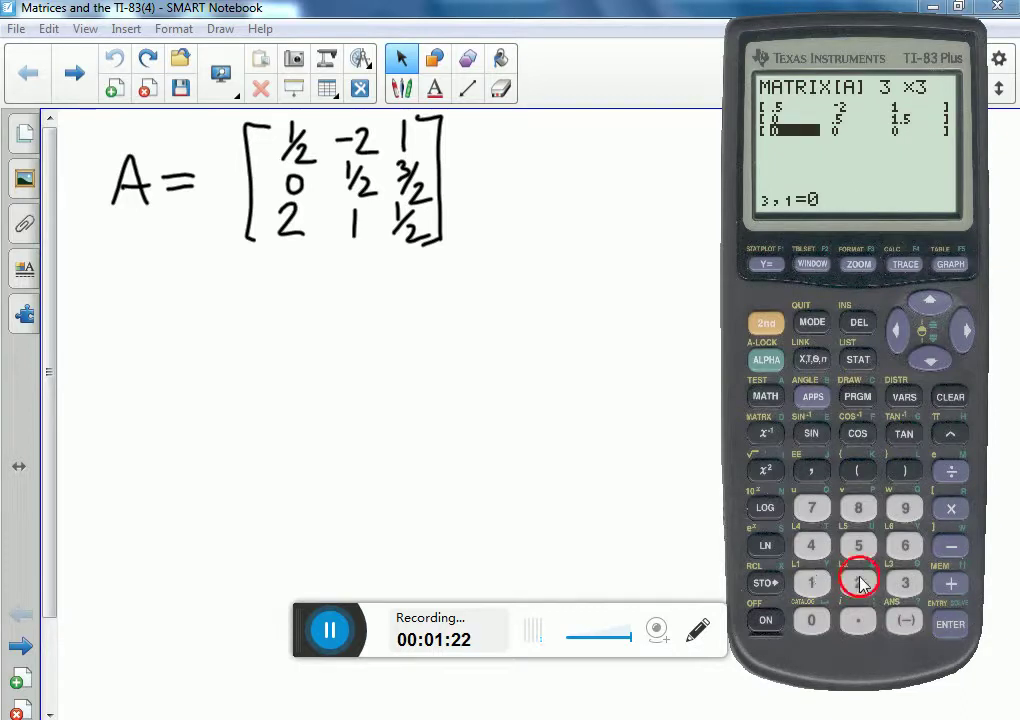
click(950, 625)
click(811, 582)
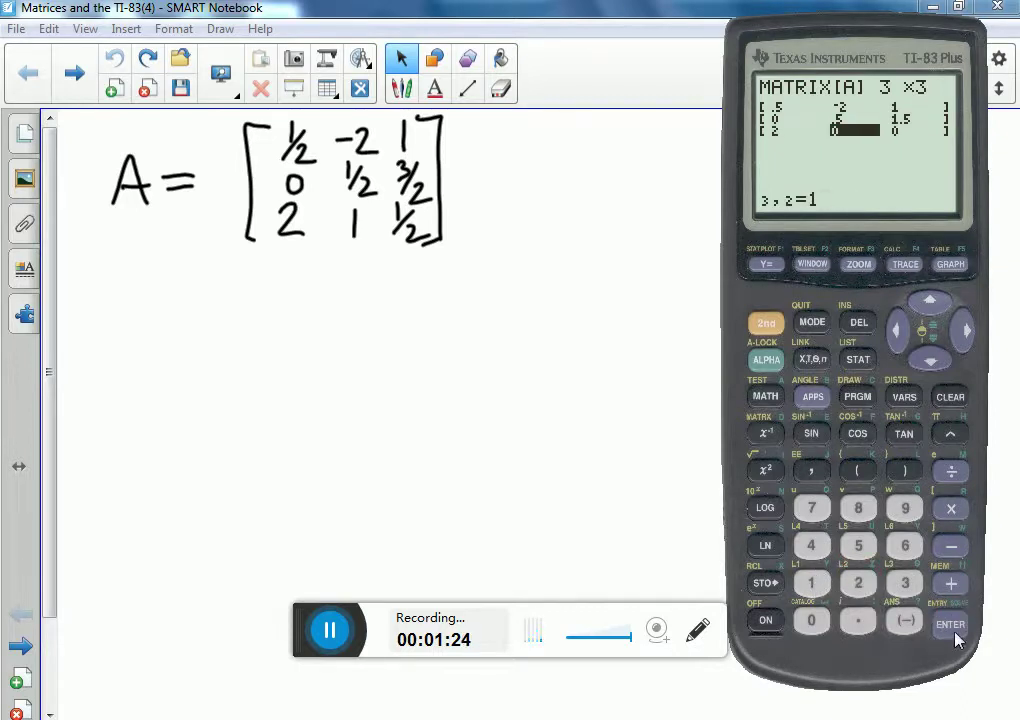
click(950, 625)
click(811, 582)
click(951, 471)
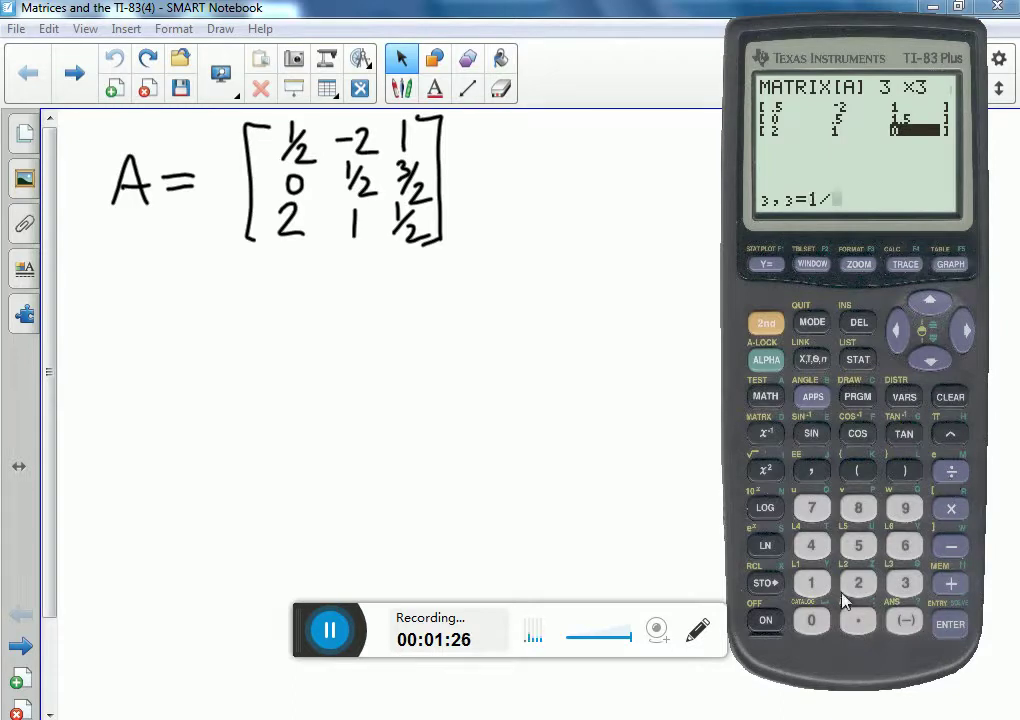
click(858, 583)
click(950, 625)
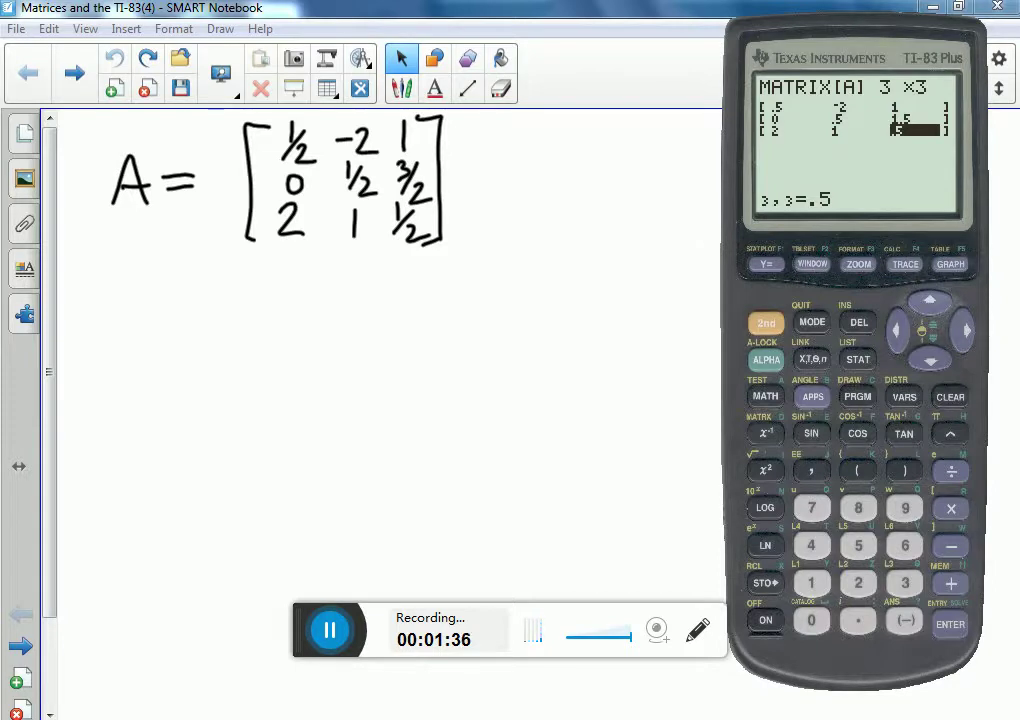
click(764, 324)
click(810, 321)
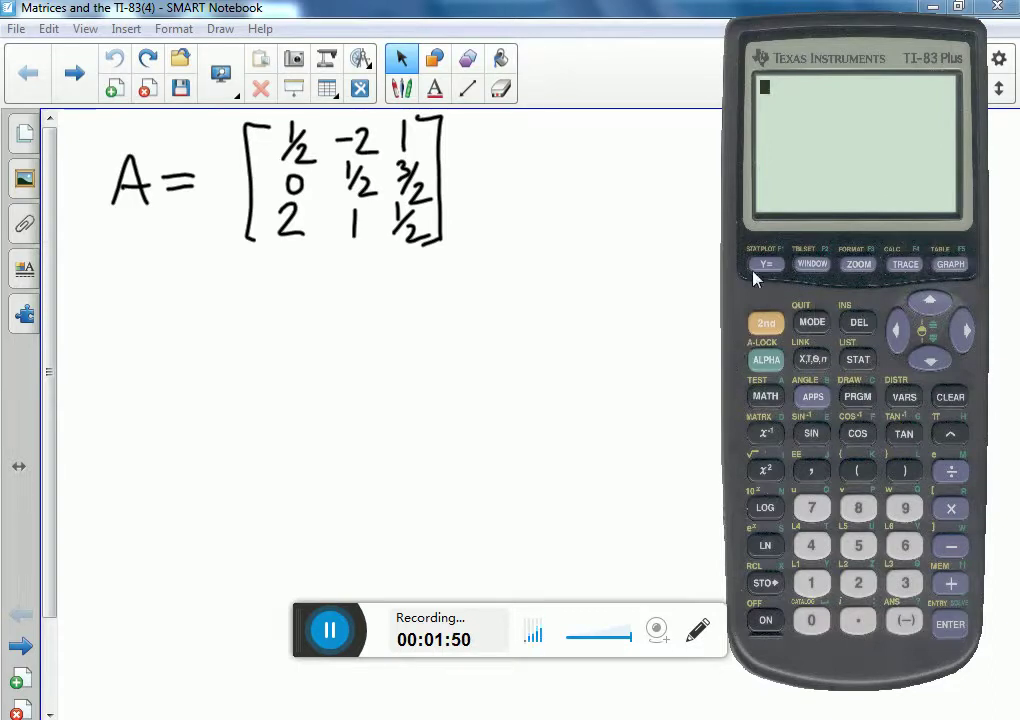
Step: Calculate the matrix product [A]*[B] on the home screen
click(768, 325)
click(765, 434)
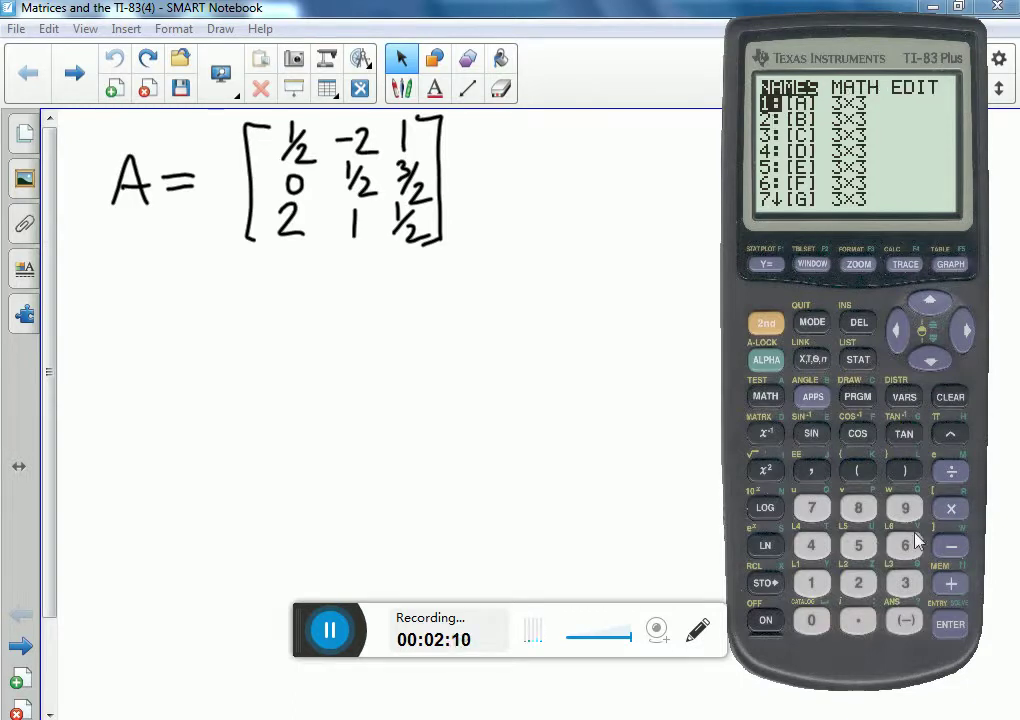
key(Return)
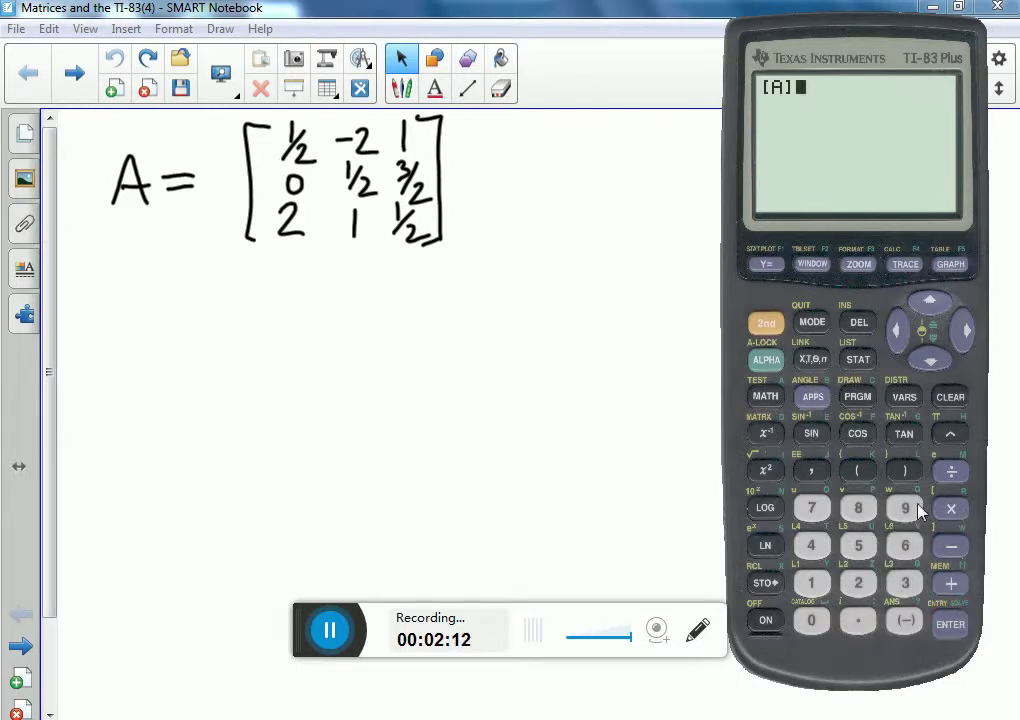
click(950, 509)
click(765, 322)
click(765, 433)
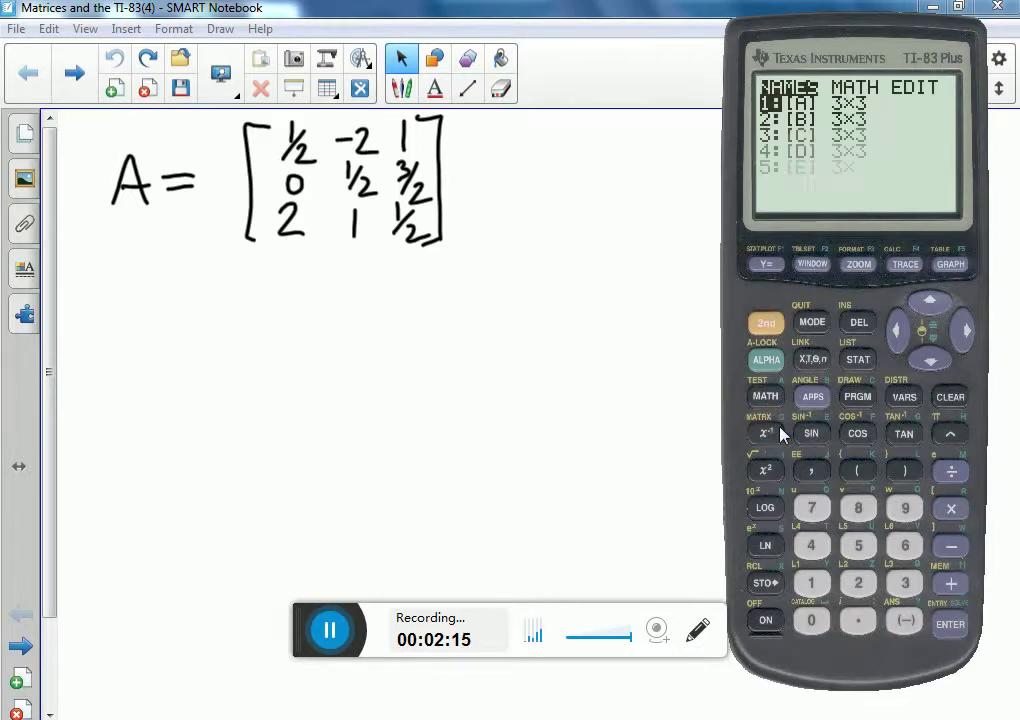
click(963, 333)
click(895, 330)
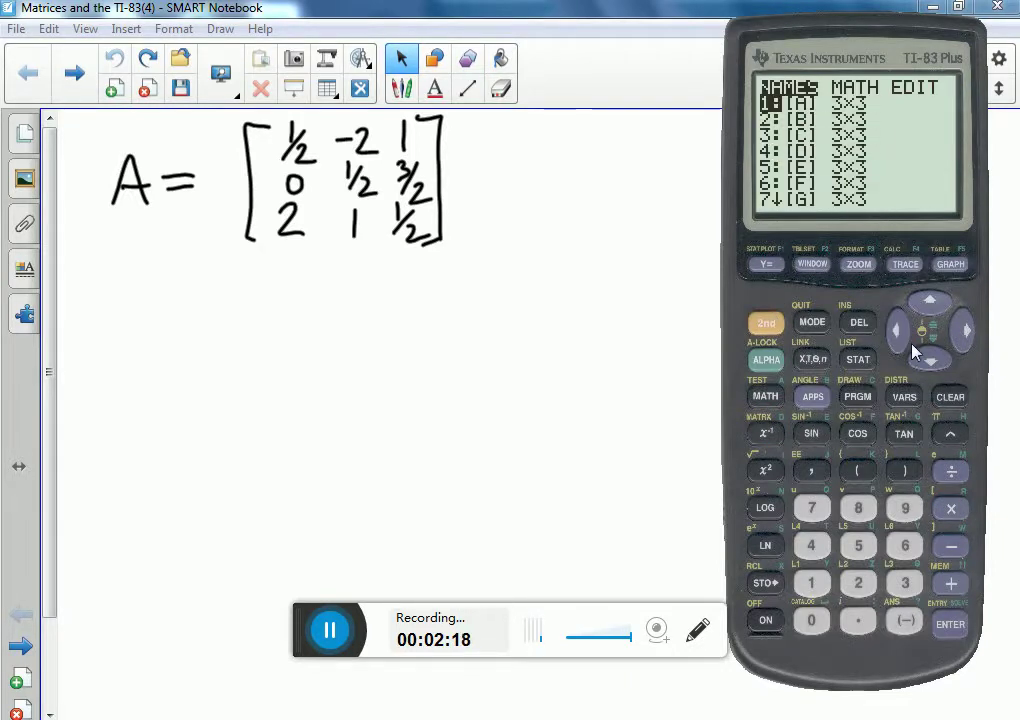
click(930, 364)
click(930, 364)
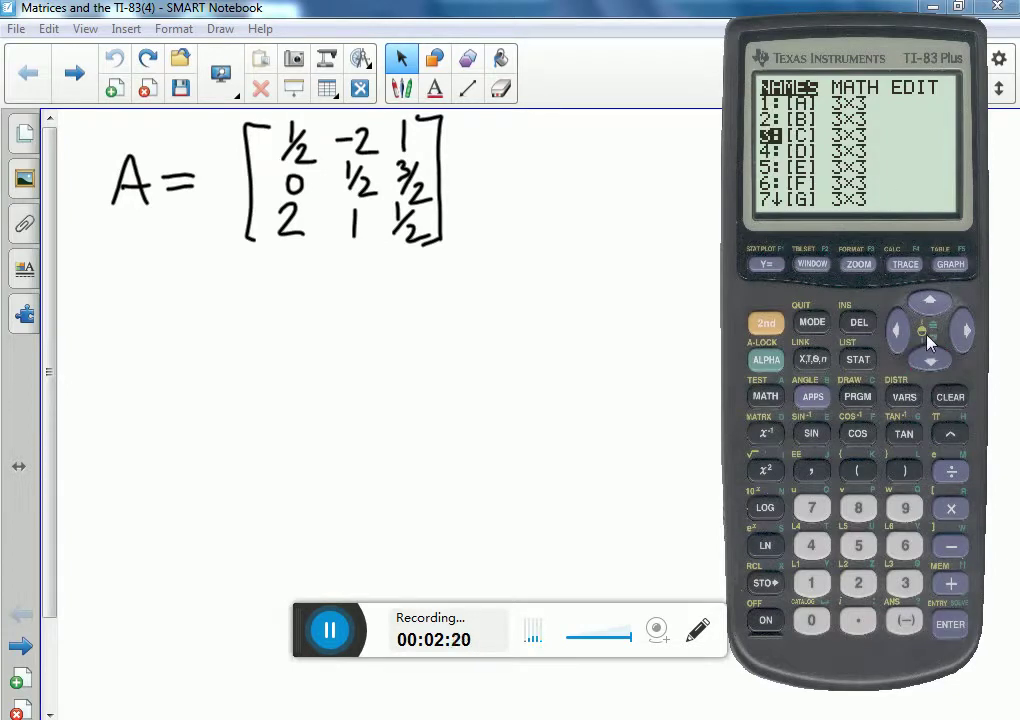
click(930, 300)
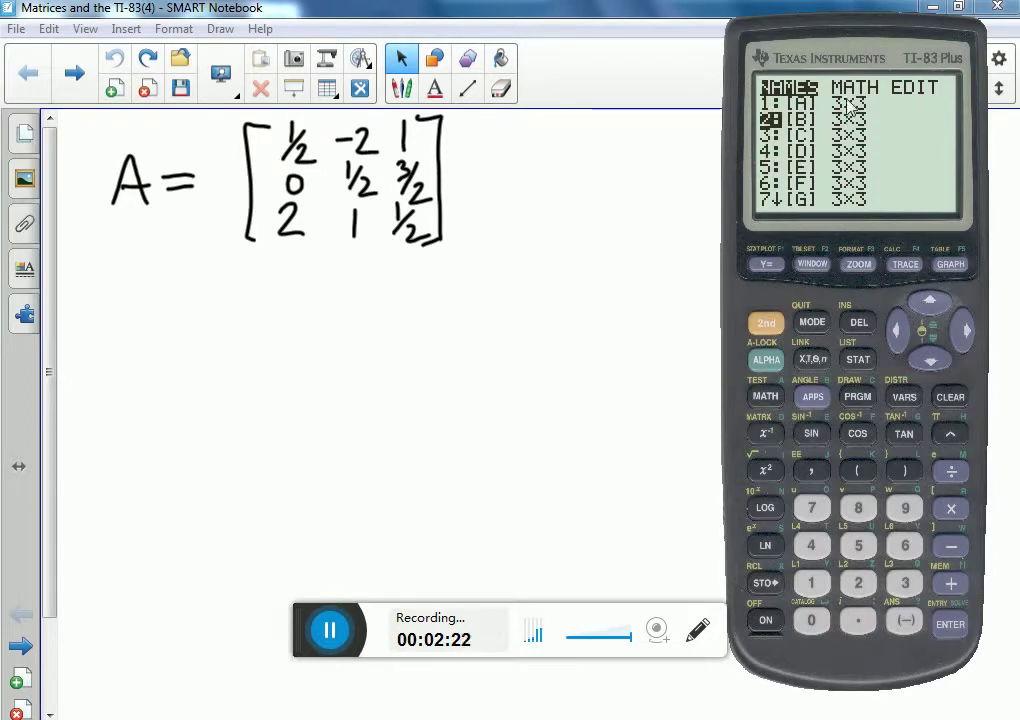
click(950, 626)
click(952, 626)
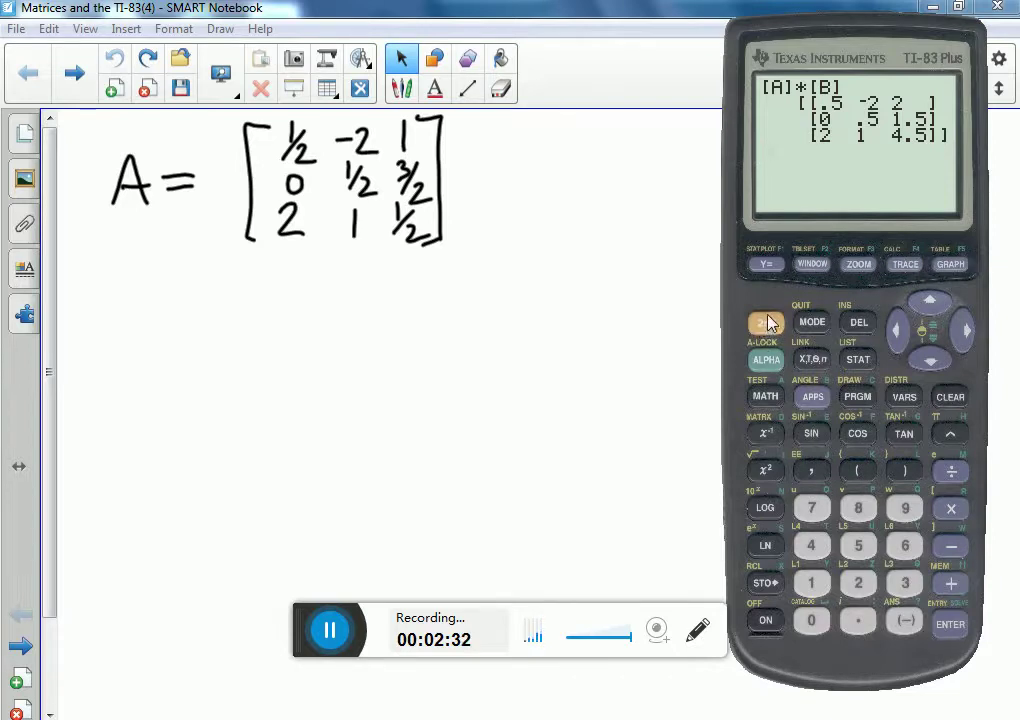
click(766, 326)
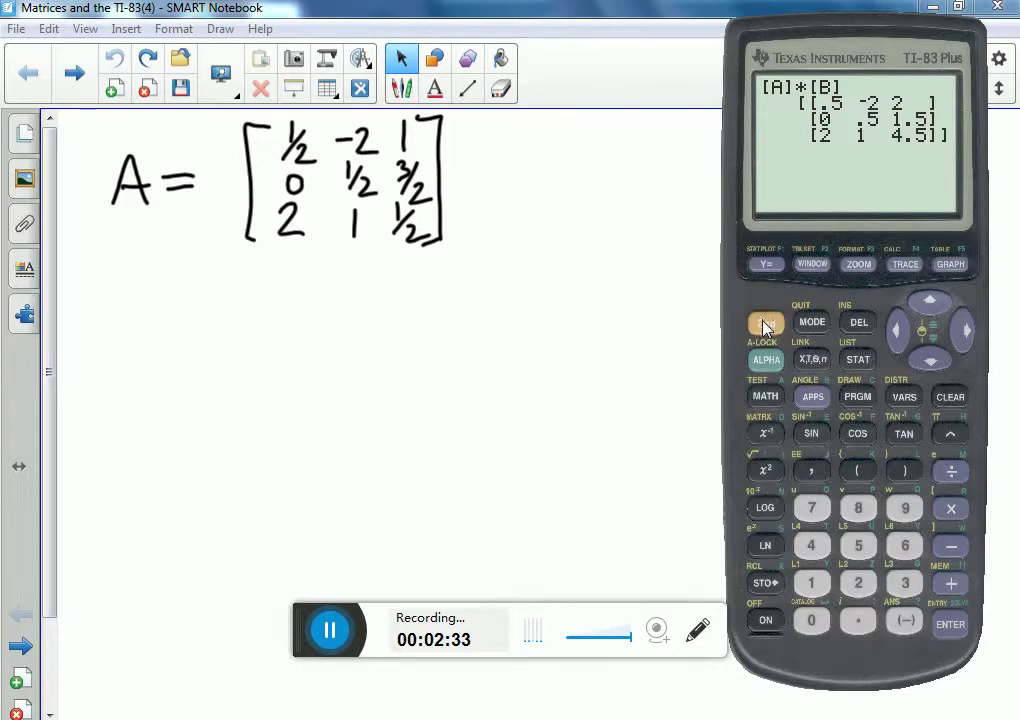
click(762, 583)
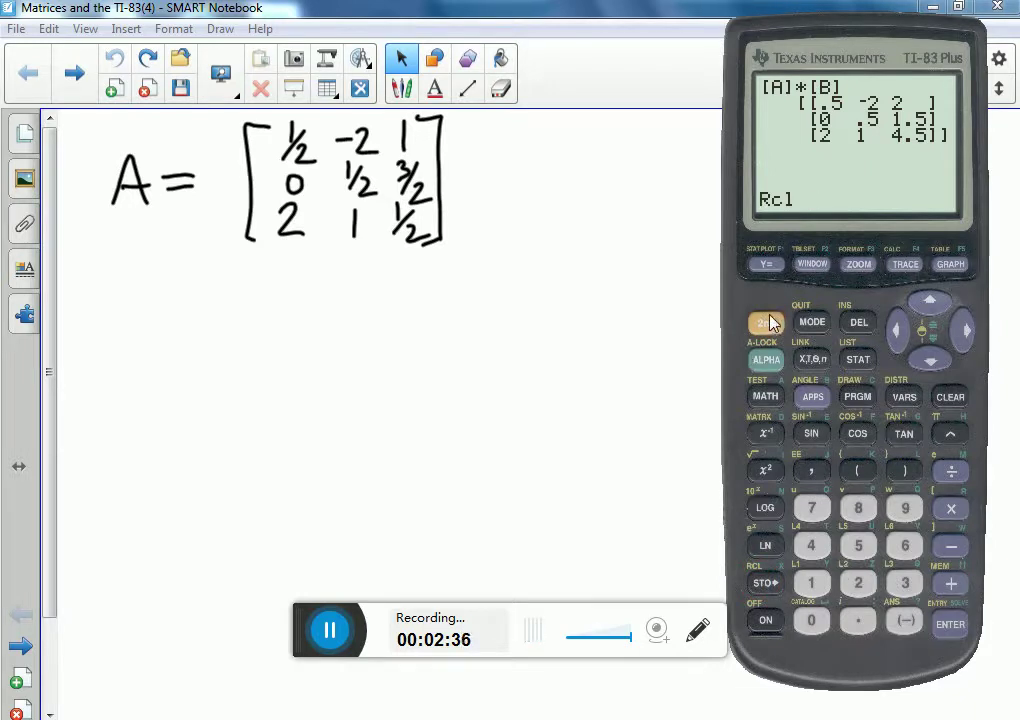
click(950, 397)
Step: Store the product of [A] and [B] in matrix [C] from the home screen
click(764, 583)
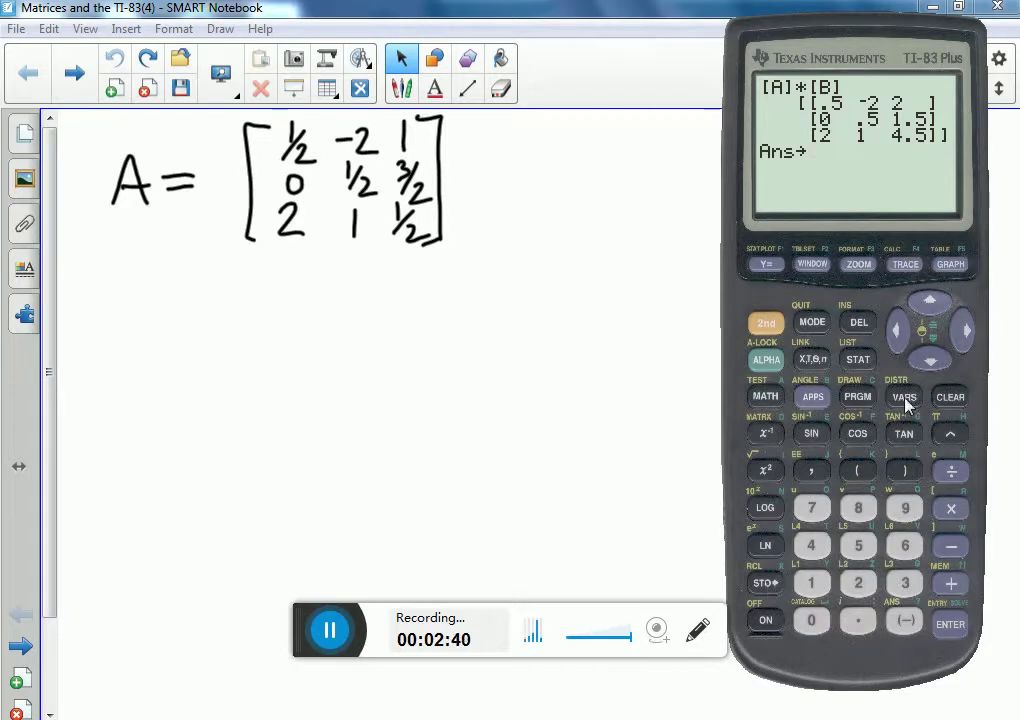
click(766, 328)
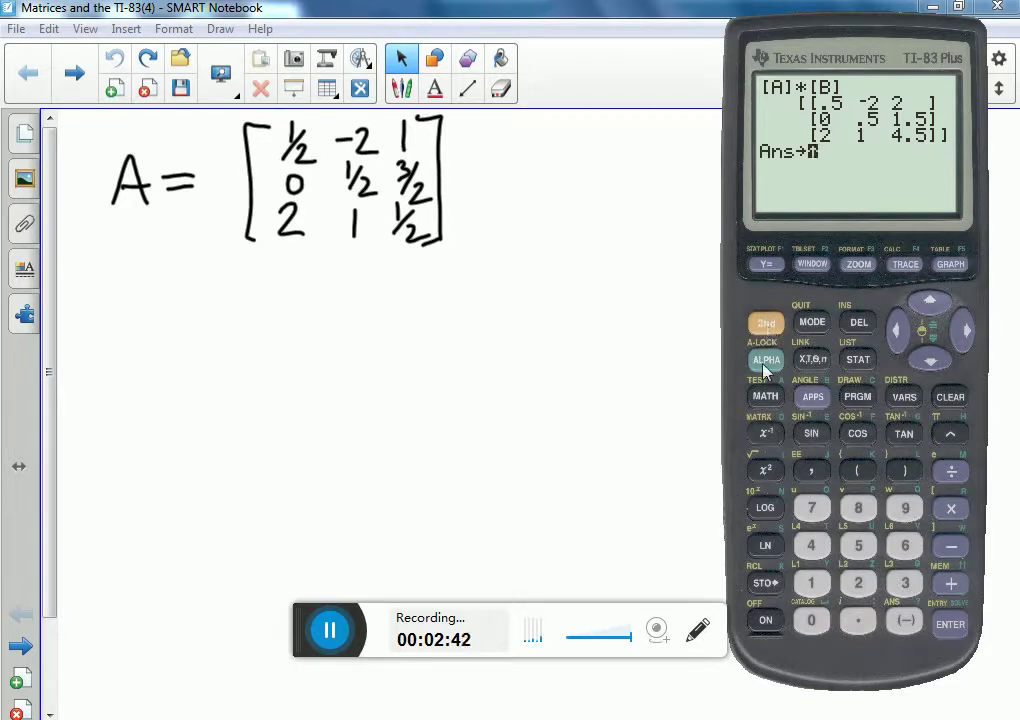
click(778, 433)
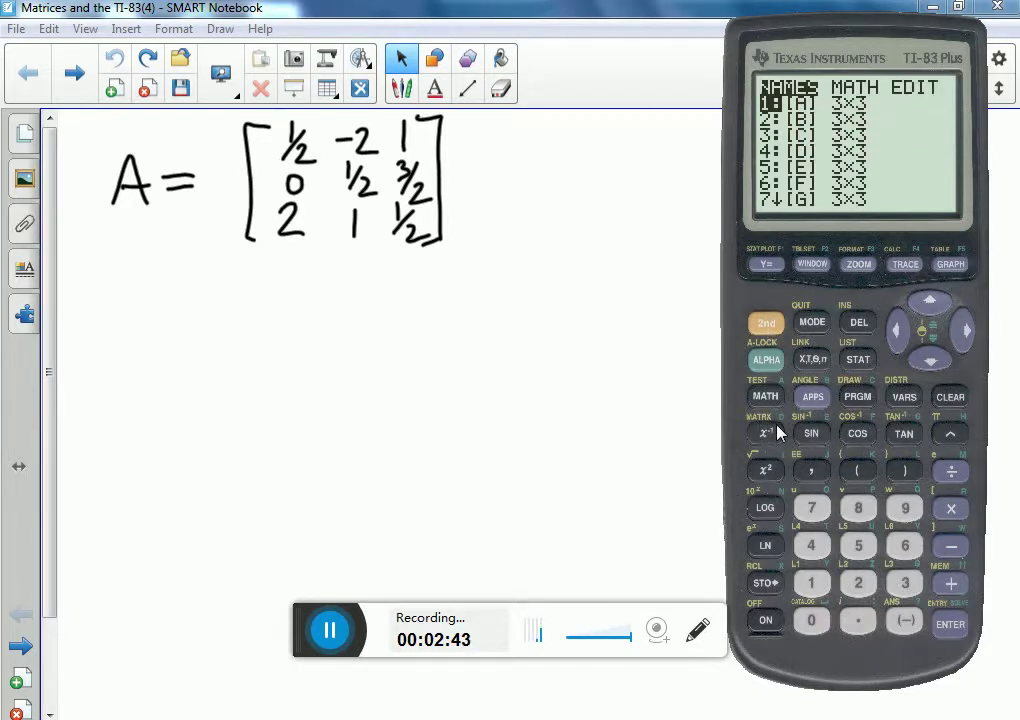
click(930, 361)
click(930, 361)
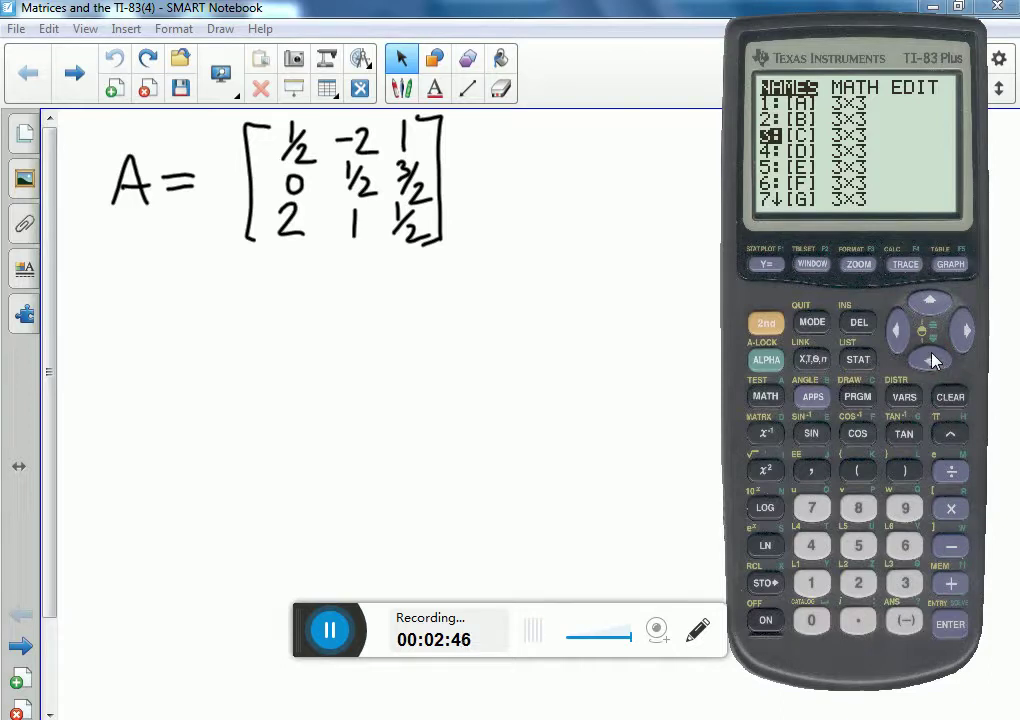
click(950, 625)
click(950, 625)
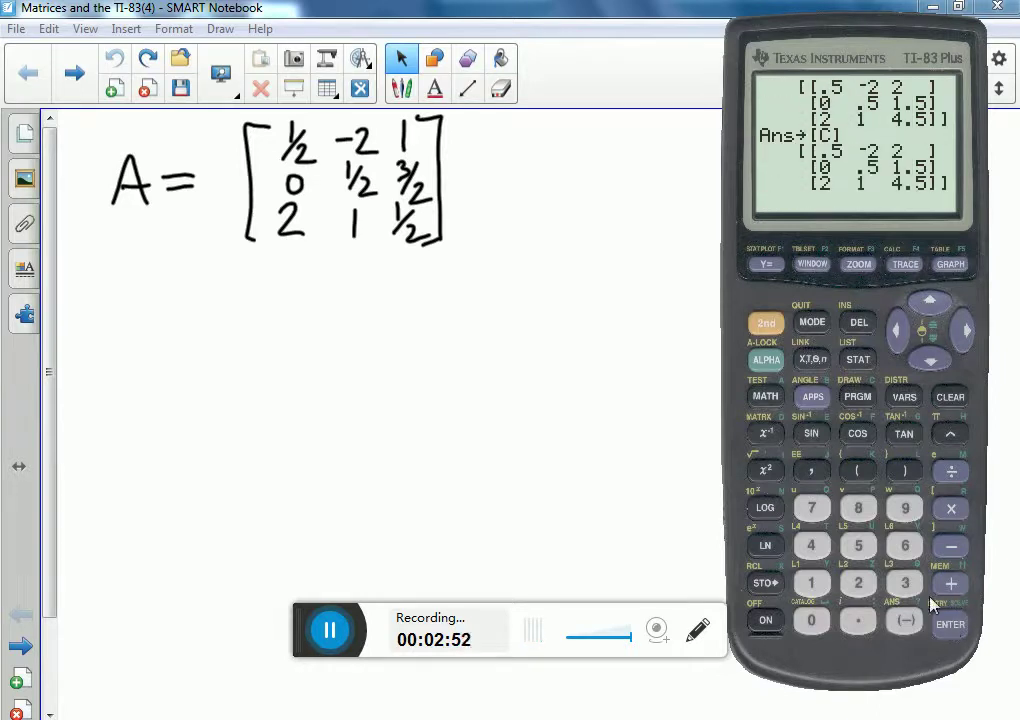
Step: Recall matrix [C] on the home screen to display its stored entries
click(762, 324)
click(766, 434)
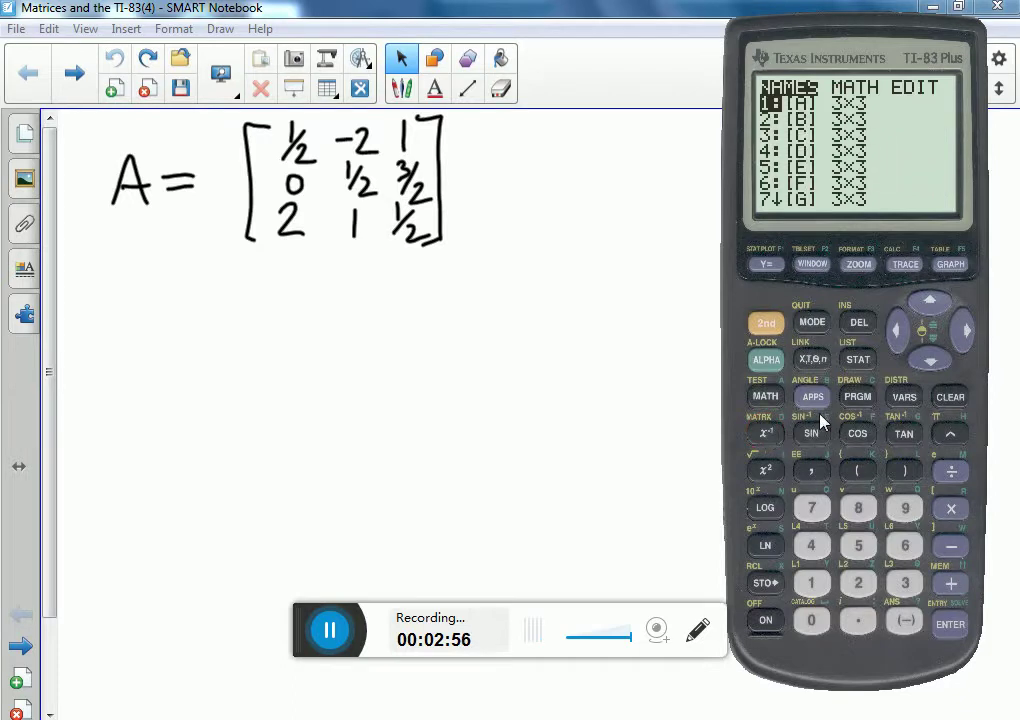
click(932, 360)
click(932, 360)
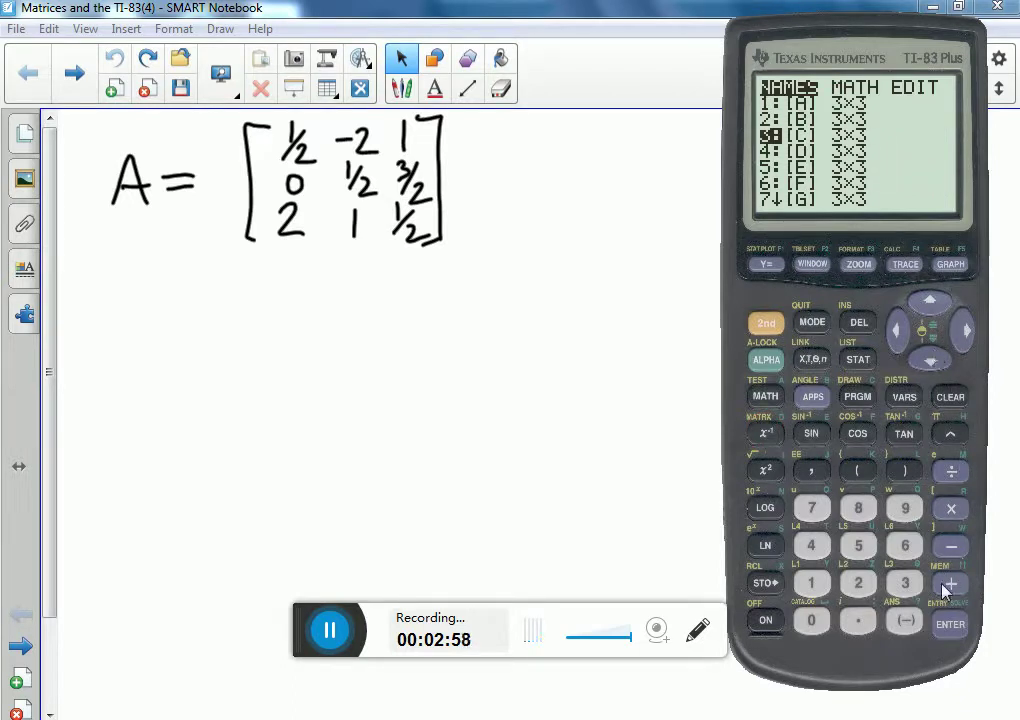
click(950, 624)
click(950, 624)
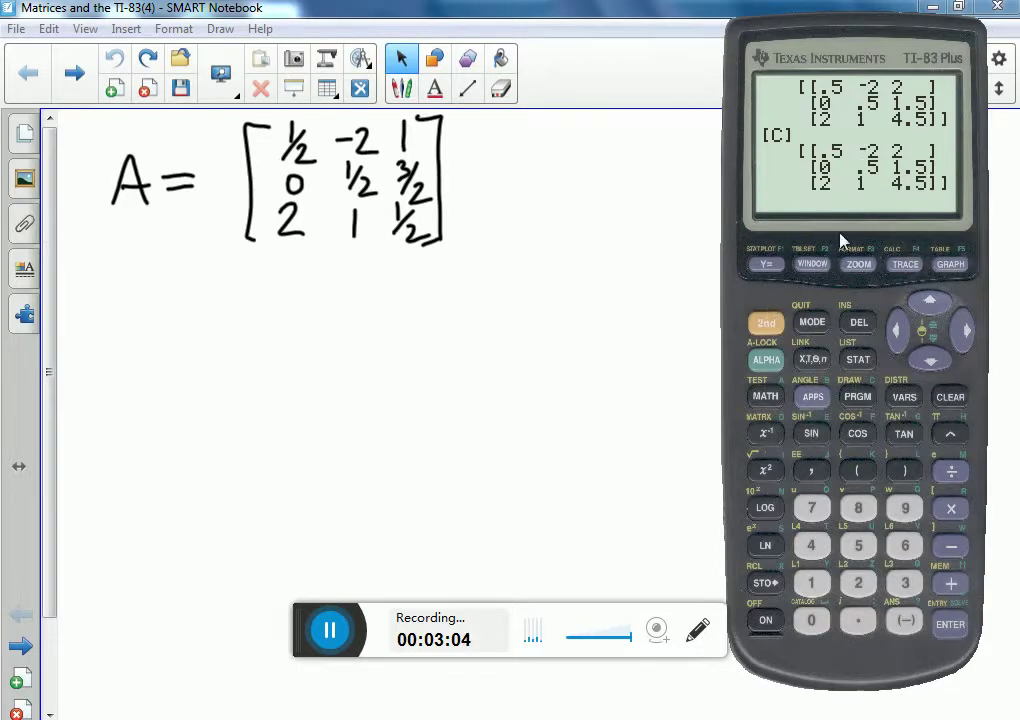
Step: Convert the entries of the recalled matrix [C] to fractions with Frac
click(763, 397)
click(948, 630)
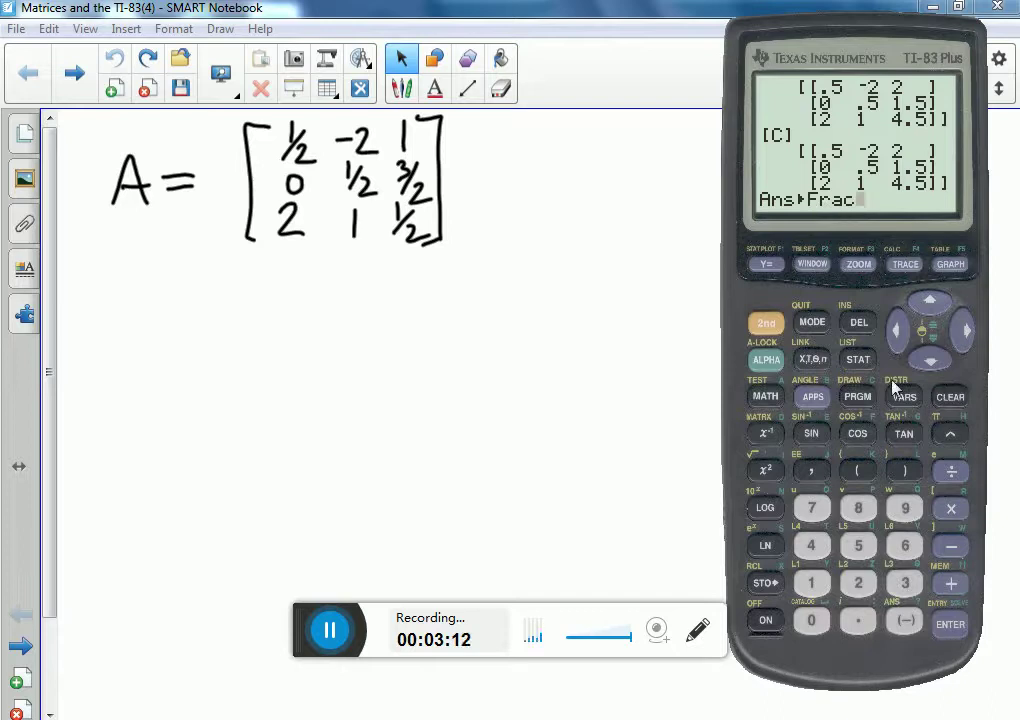
click(948, 626)
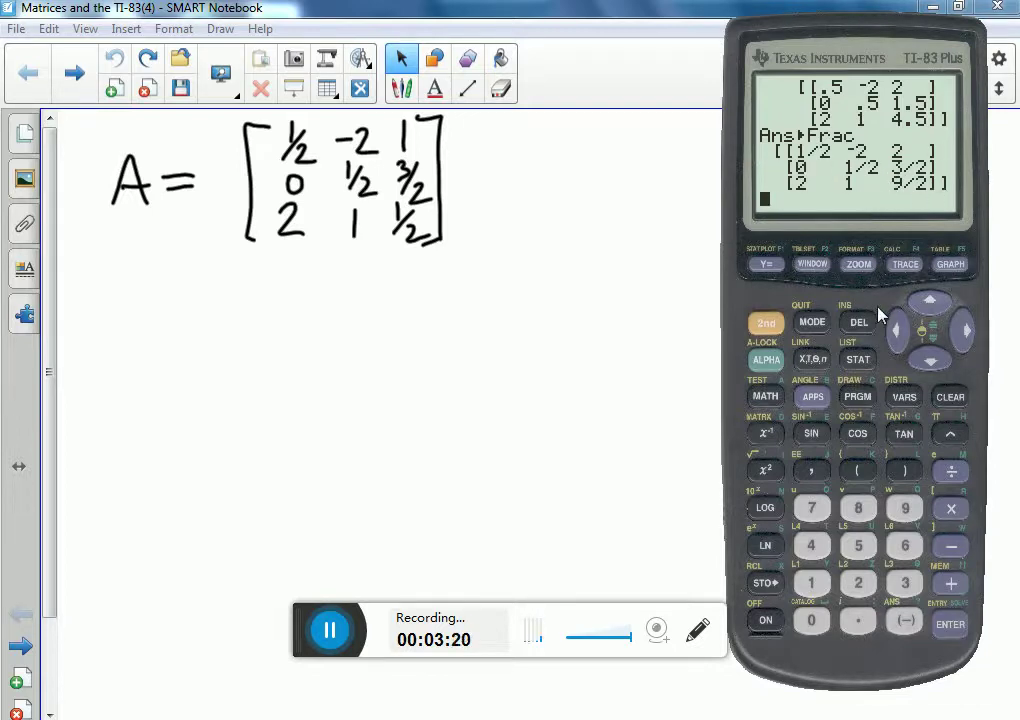
Step: Calculate the inverse of matrix [A] on the home screen
click(768, 325)
click(765, 433)
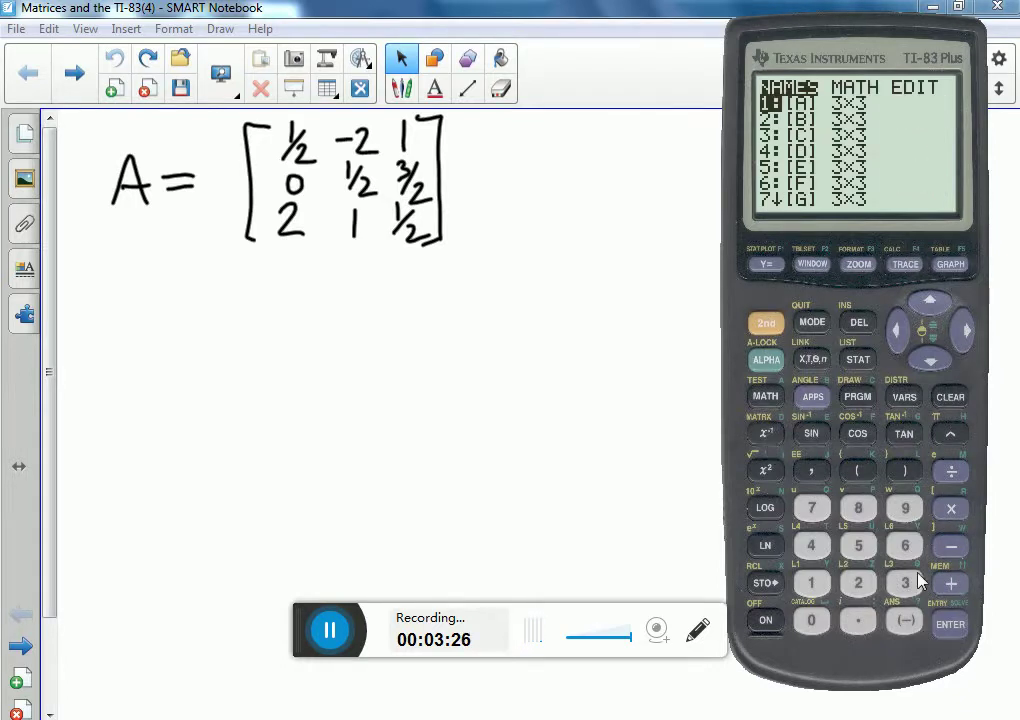
click(950, 625)
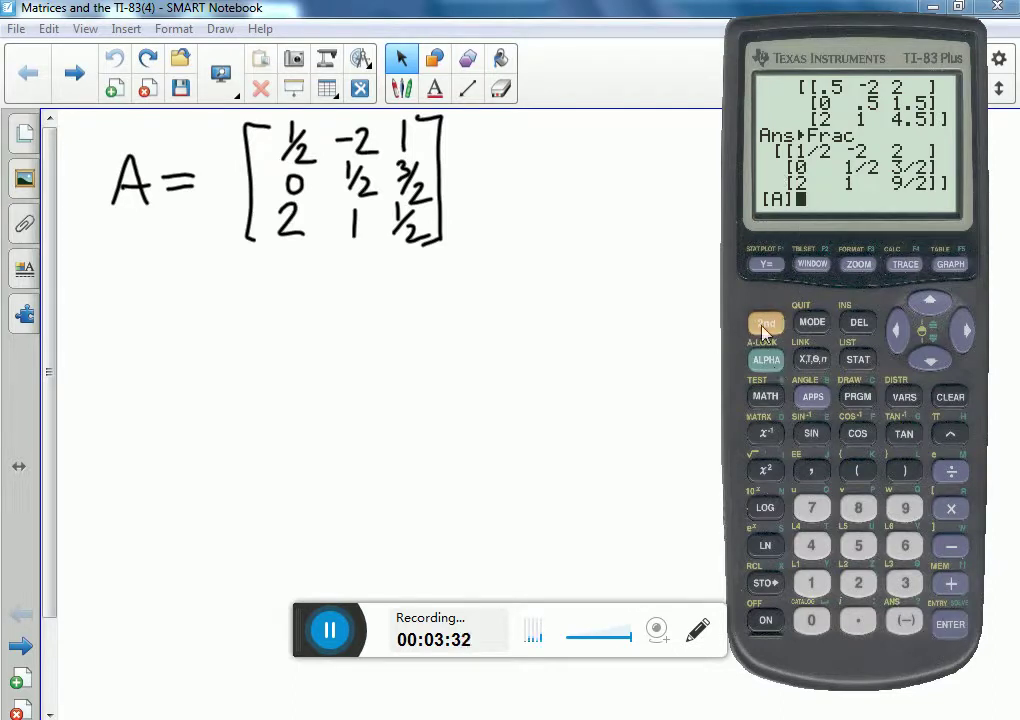
click(766, 326)
click(766, 433)
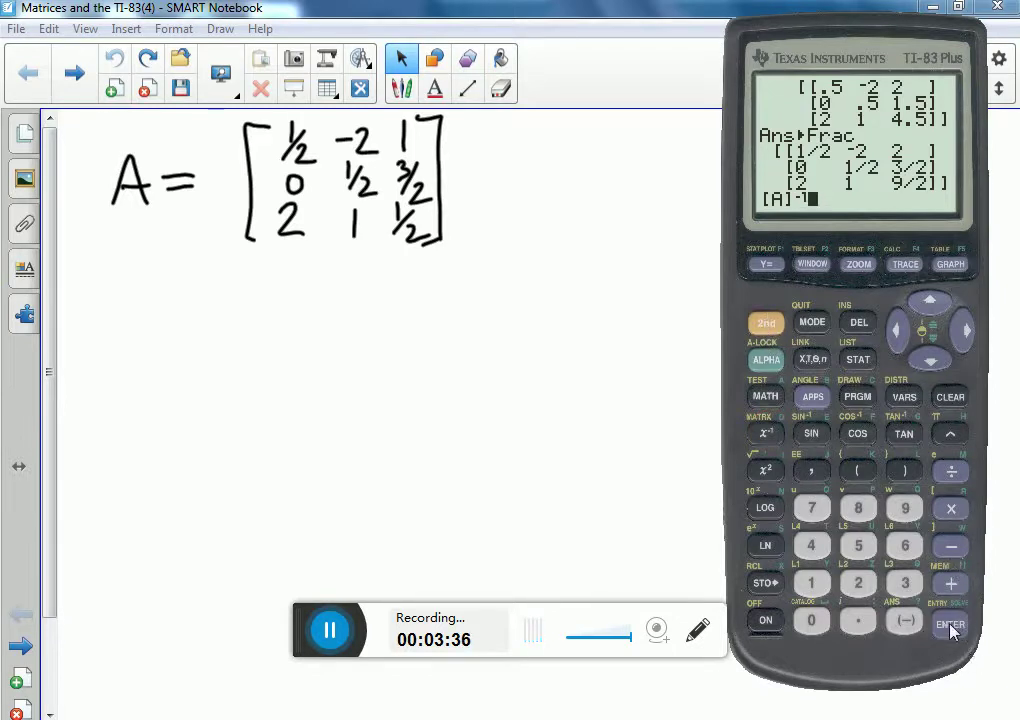
click(948, 625)
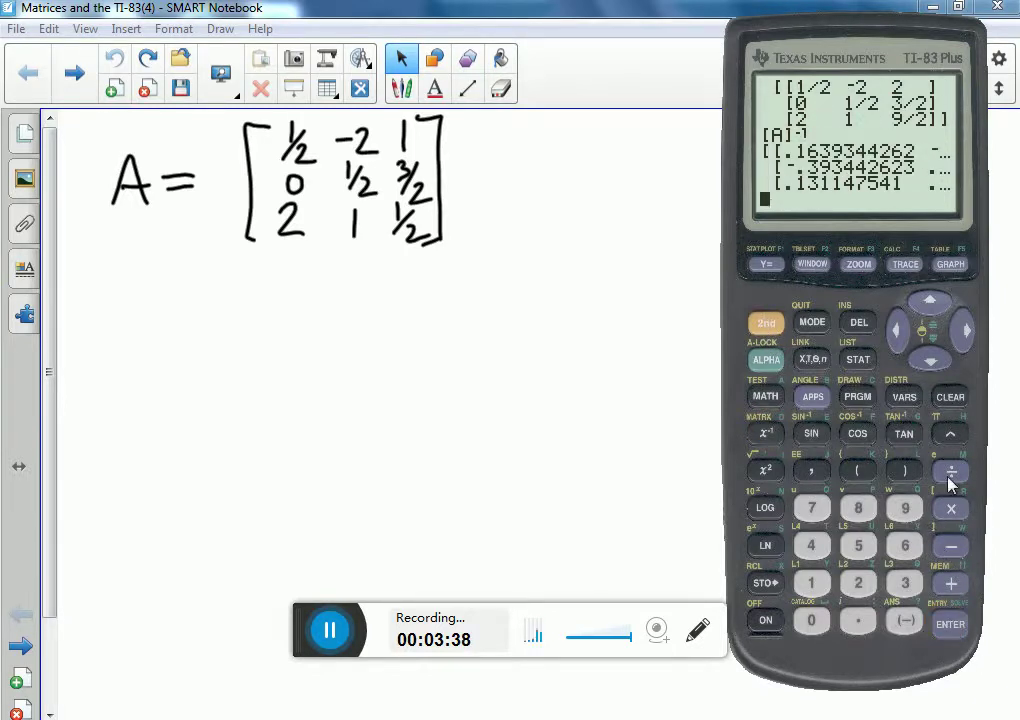
Step: Convert the inverse of [A] to fractions with Frac and look through all of its columns
click(962, 336)
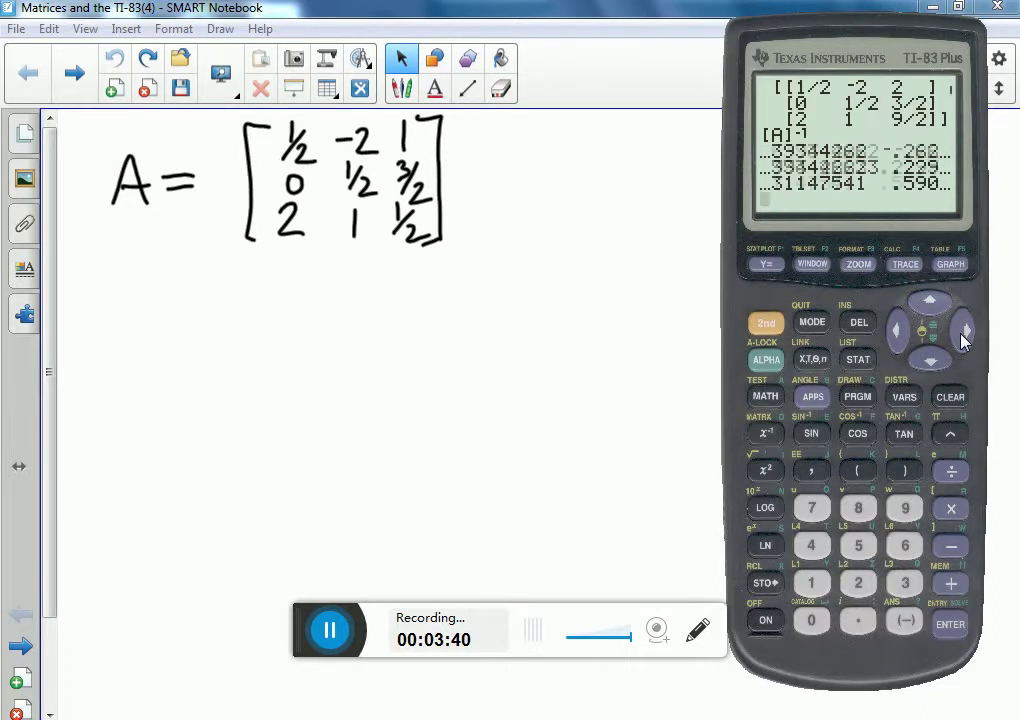
click(962, 336)
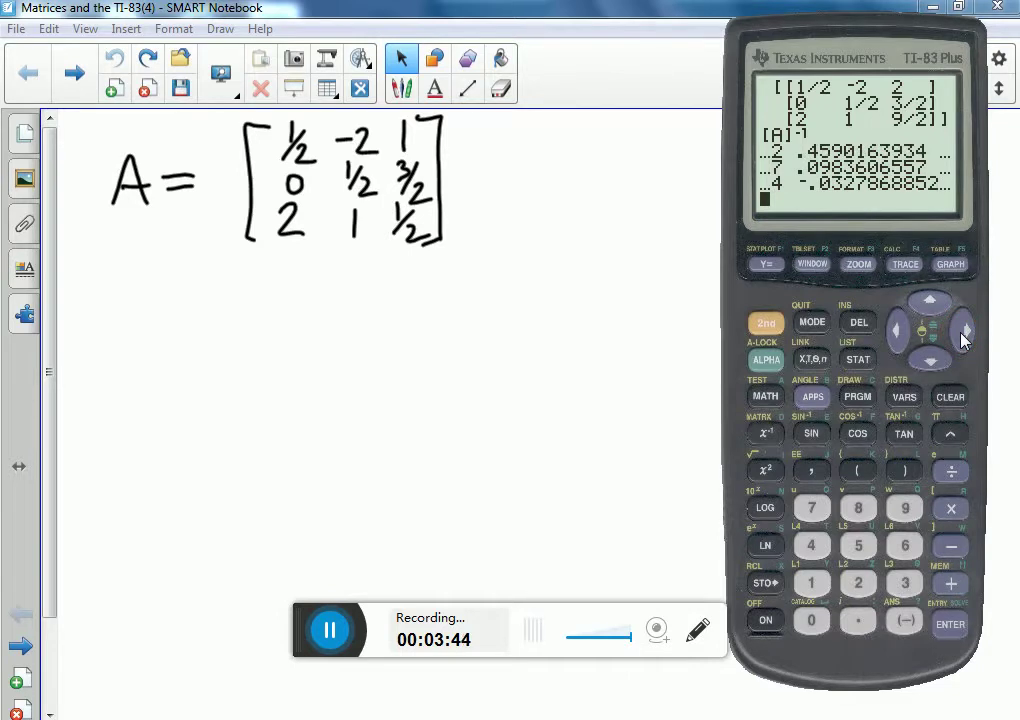
click(898, 333)
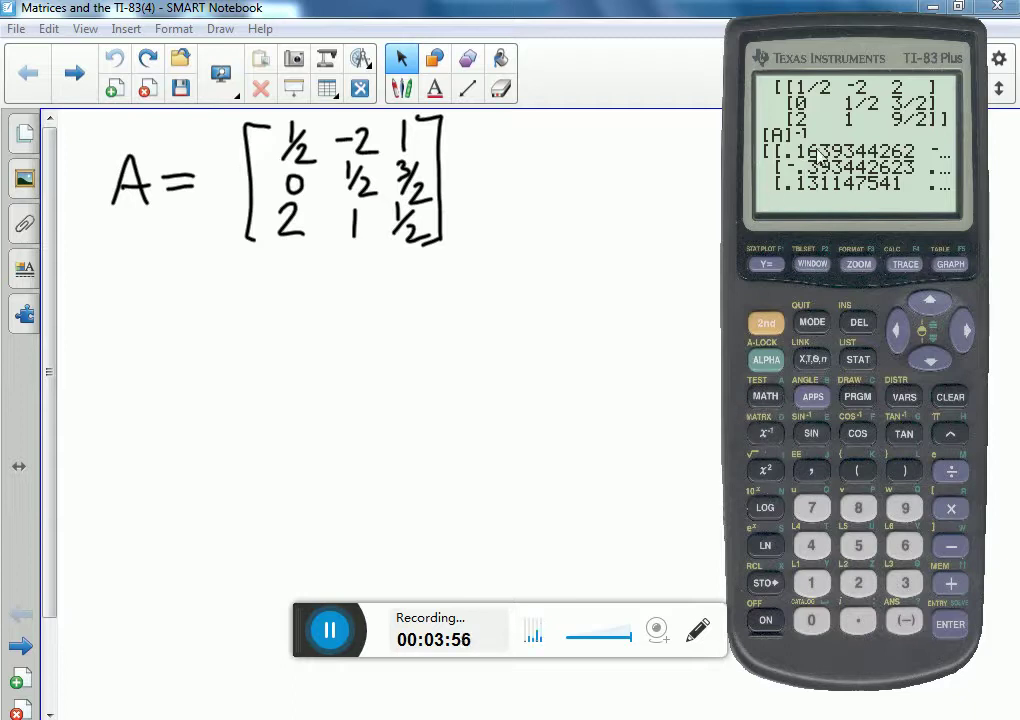
click(768, 402)
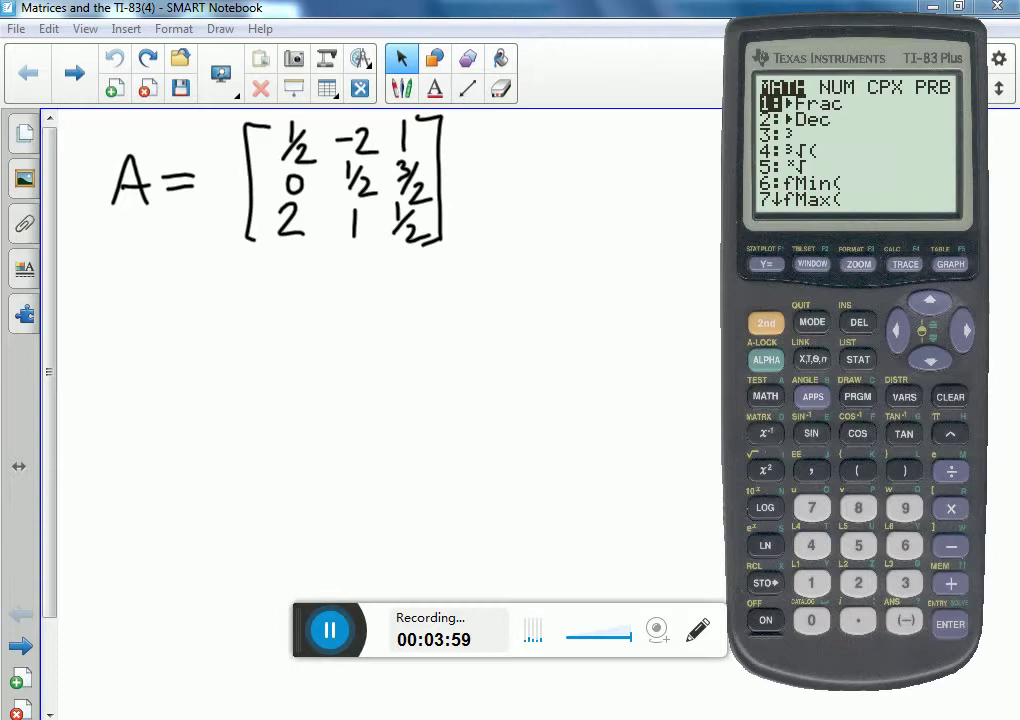
click(946, 624)
click(946, 624)
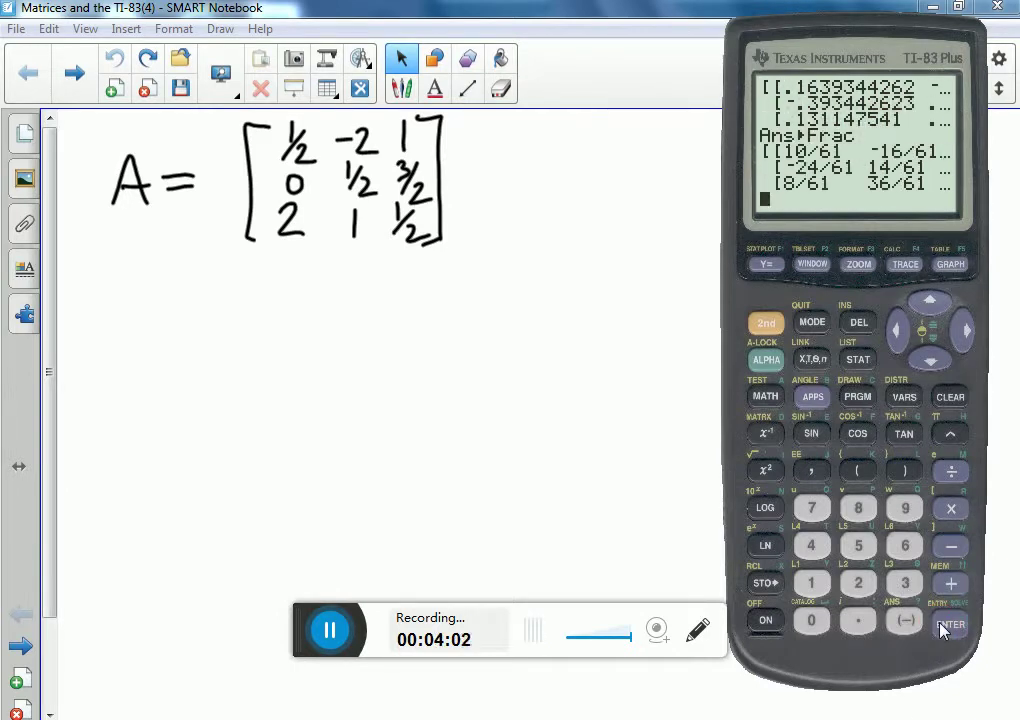
click(966, 338)
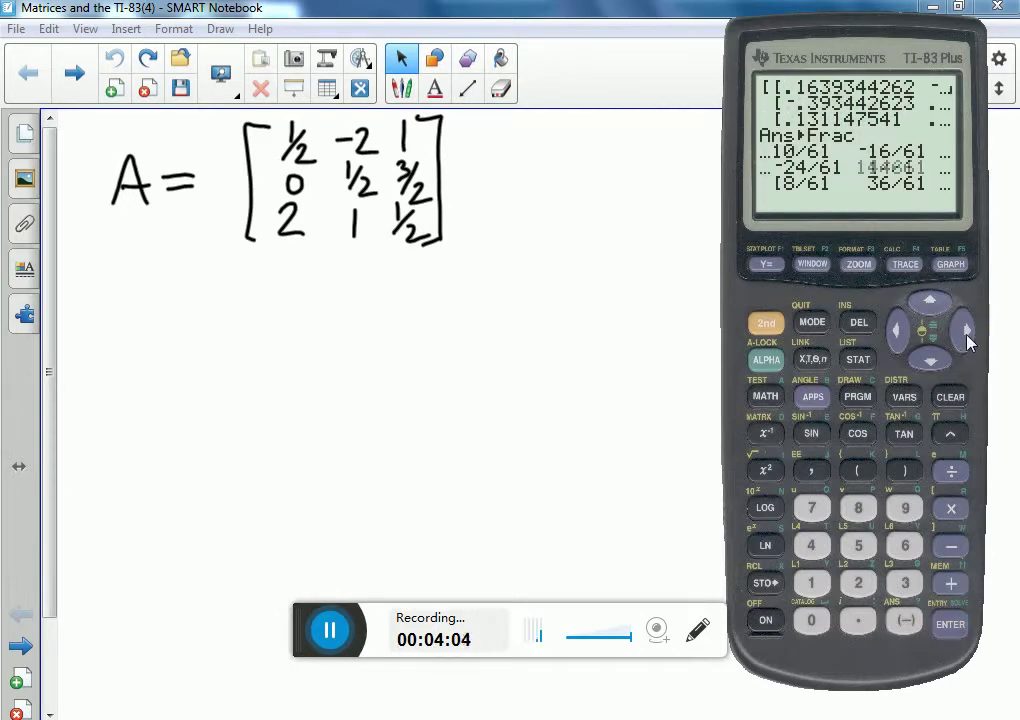
click(894, 333)
click(893, 340)
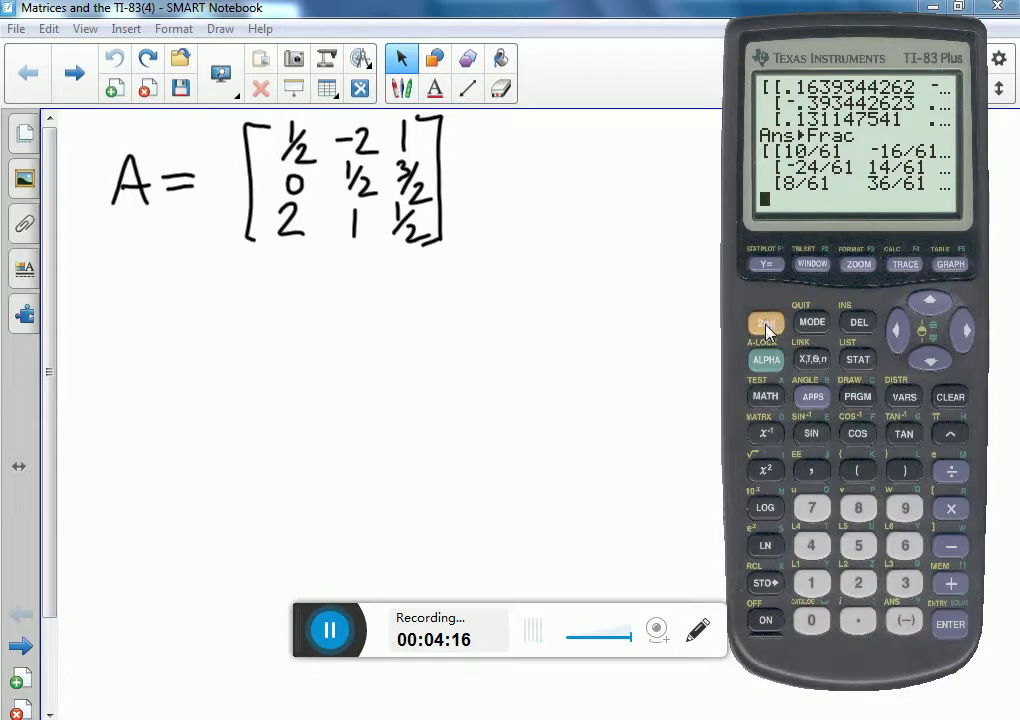
Step: Store the inverse of [A] in matrix [D]
click(765, 582)
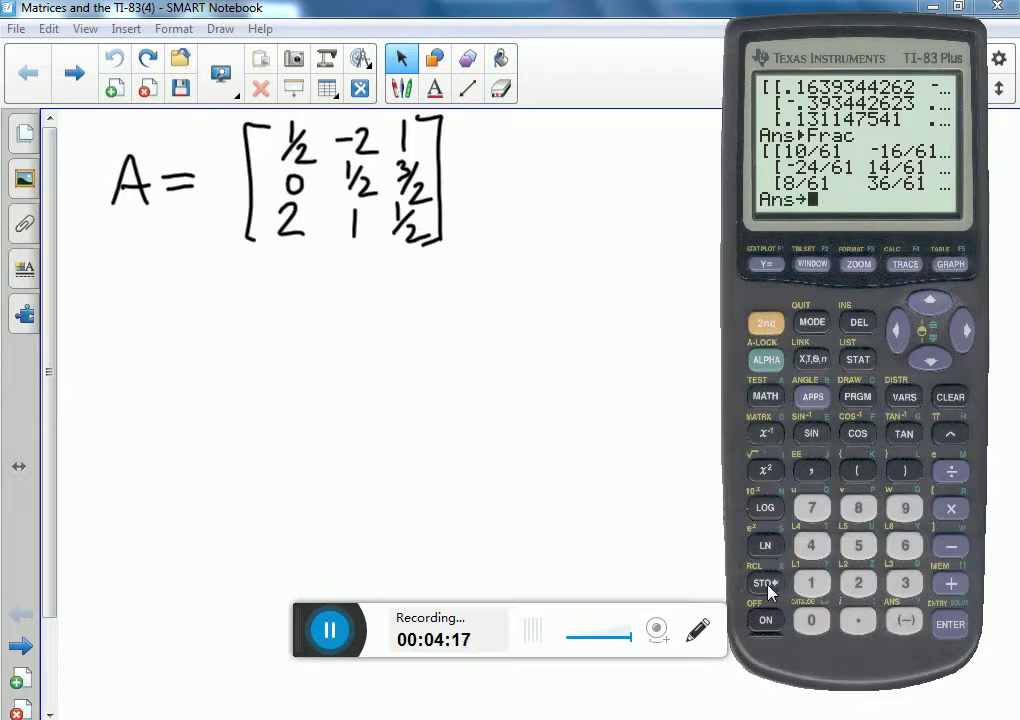
click(765, 323)
click(765, 433)
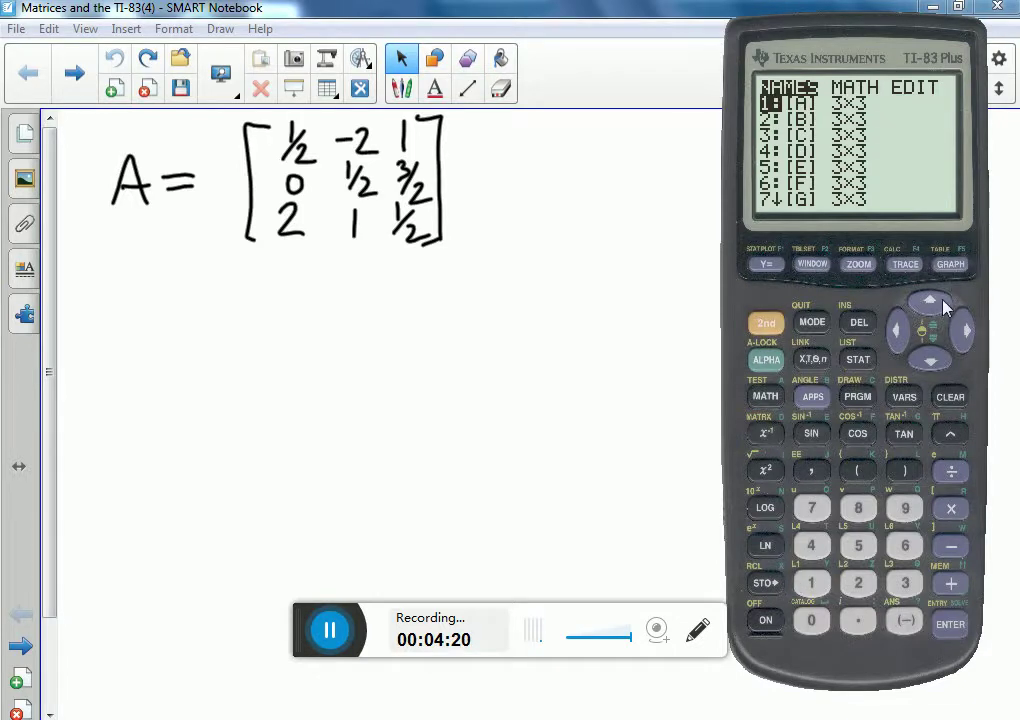
click(930, 360)
click(930, 360)
click(930, 360)
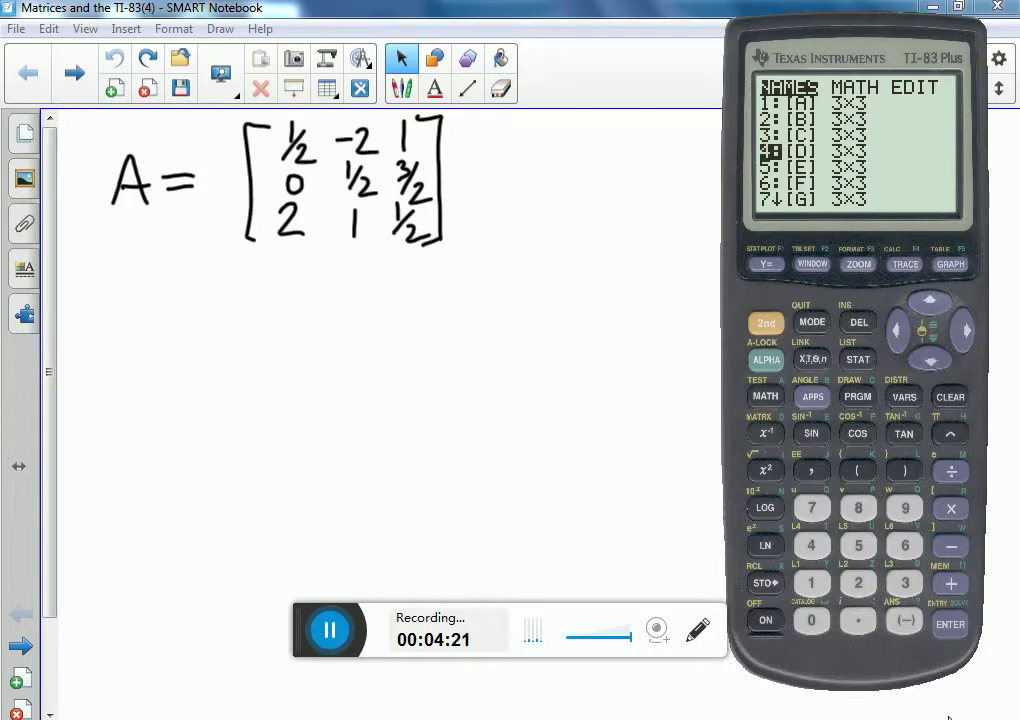
click(946, 626)
click(946, 626)
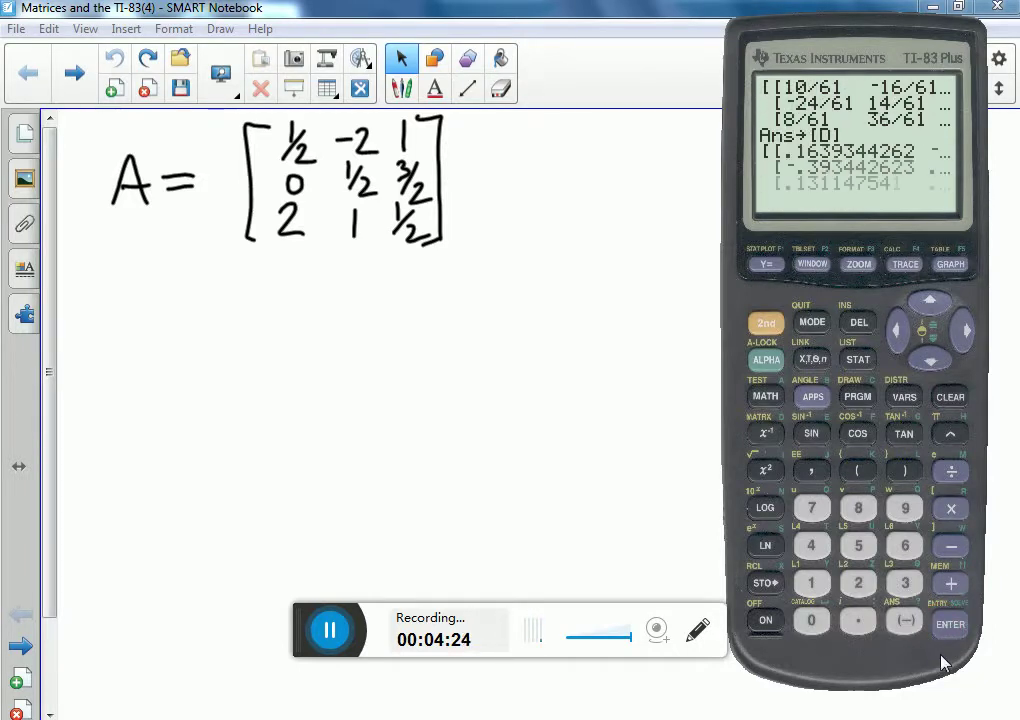
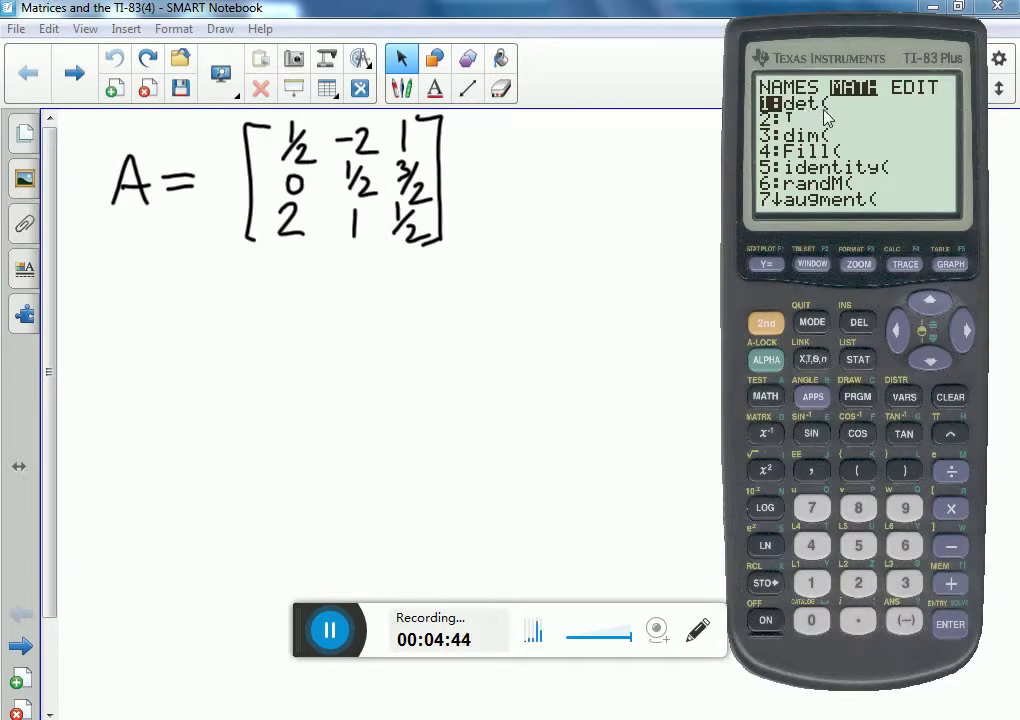
Step: Calculate the determinant of matrix [A] with the det( function
click(953, 624)
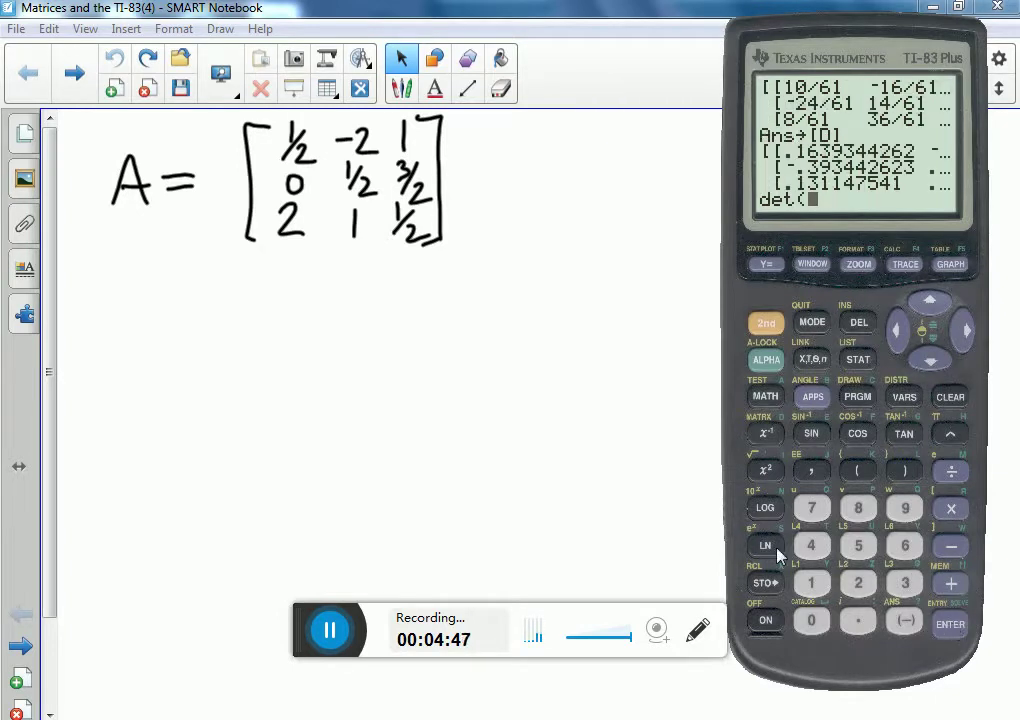
click(764, 326)
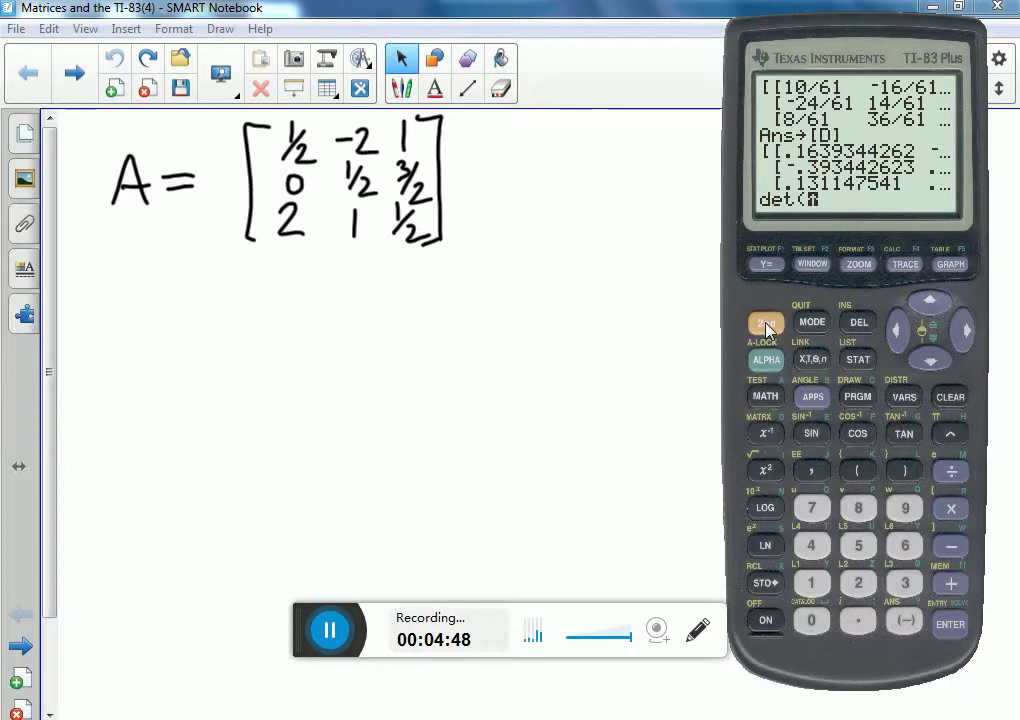
click(766, 436)
click(950, 624)
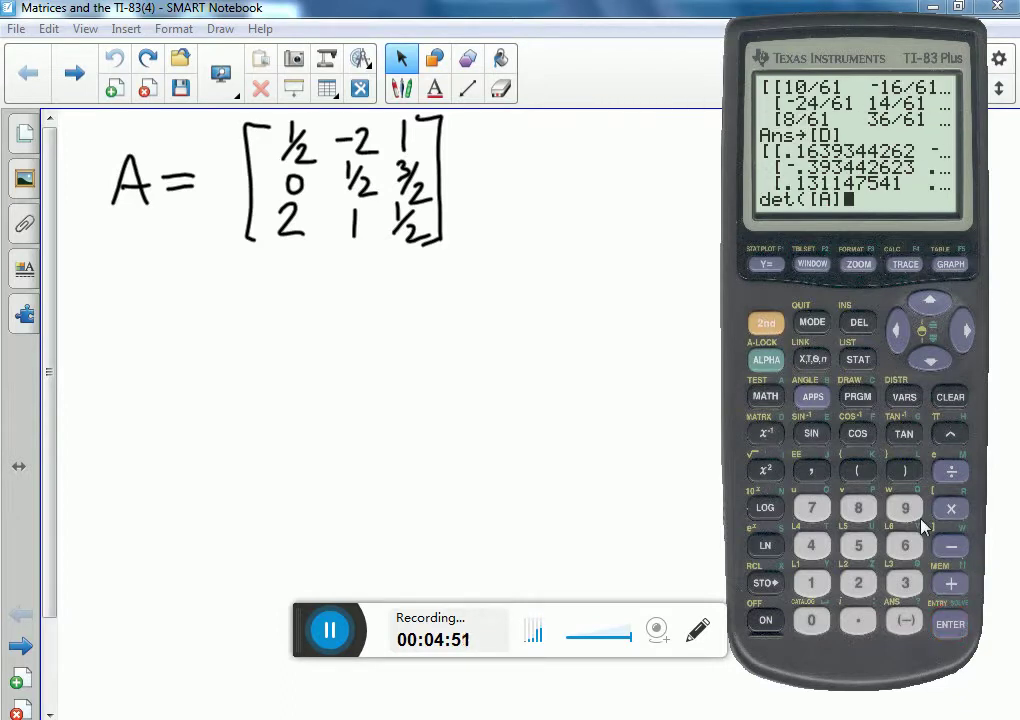
click(910, 466)
click(950, 624)
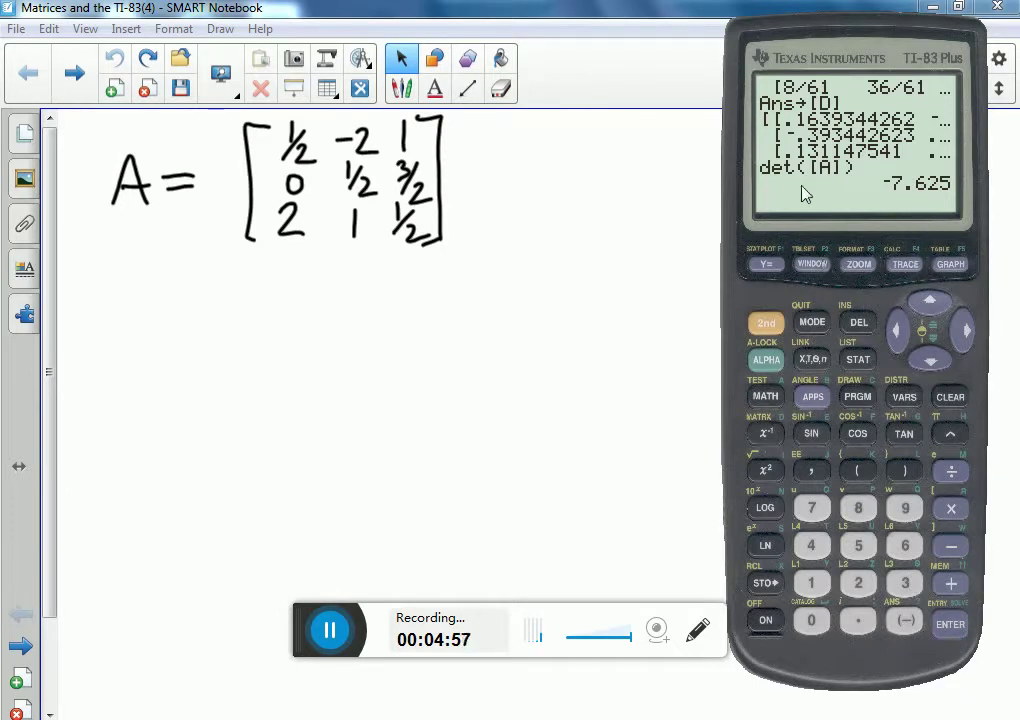
Step: Calculate the determinant of matrix [D] with the det( function
click(766, 438)
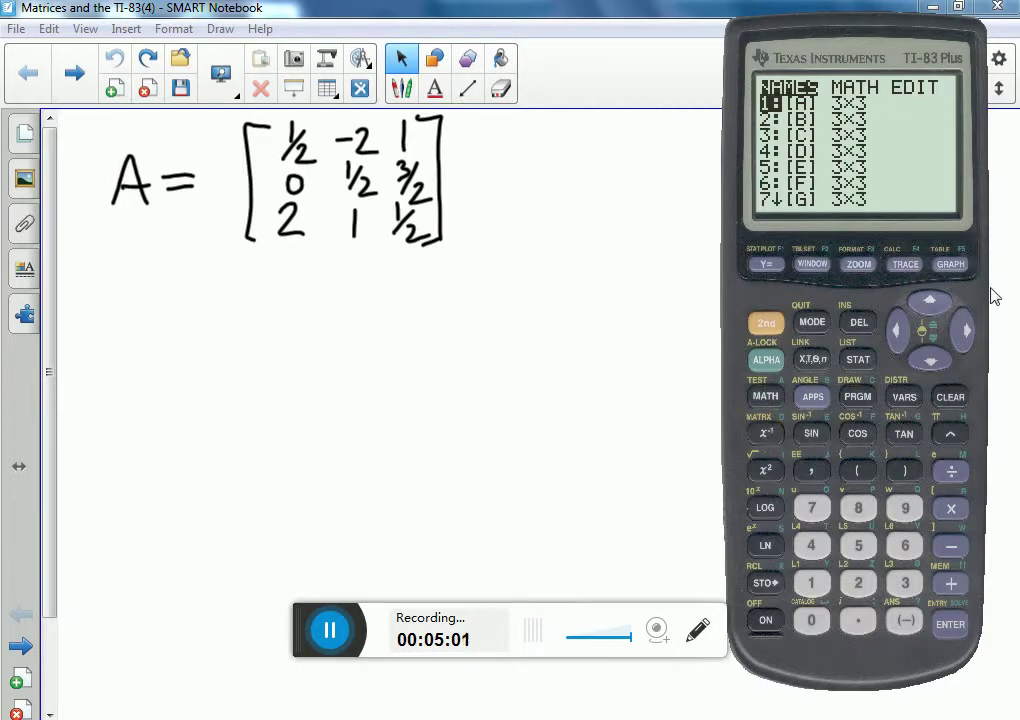
click(965, 322)
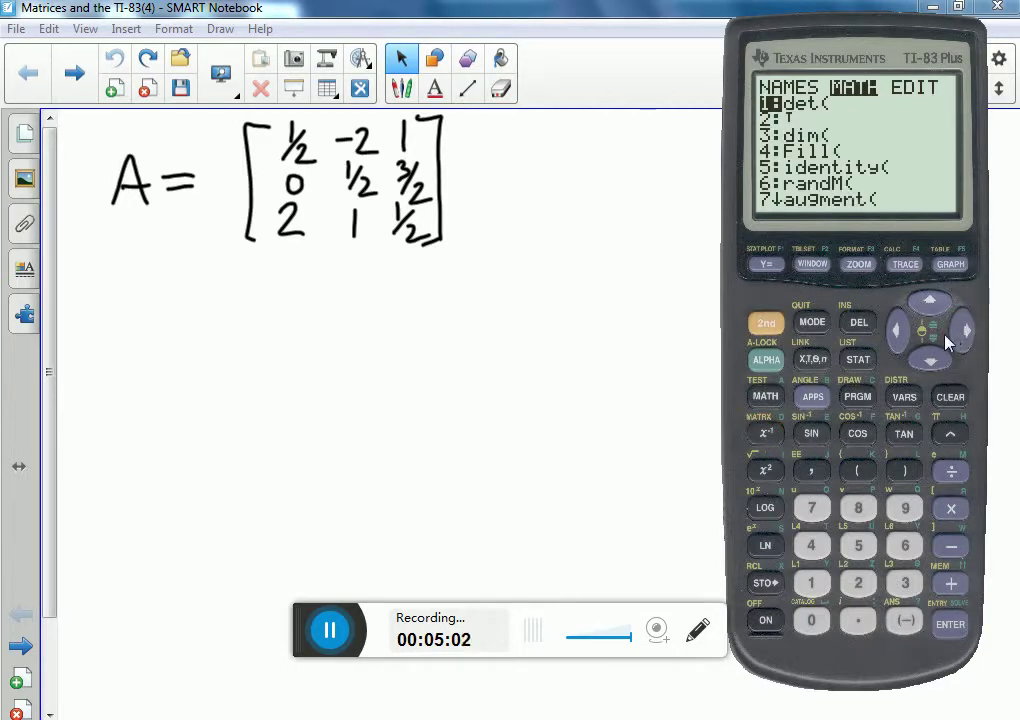
click(955, 625)
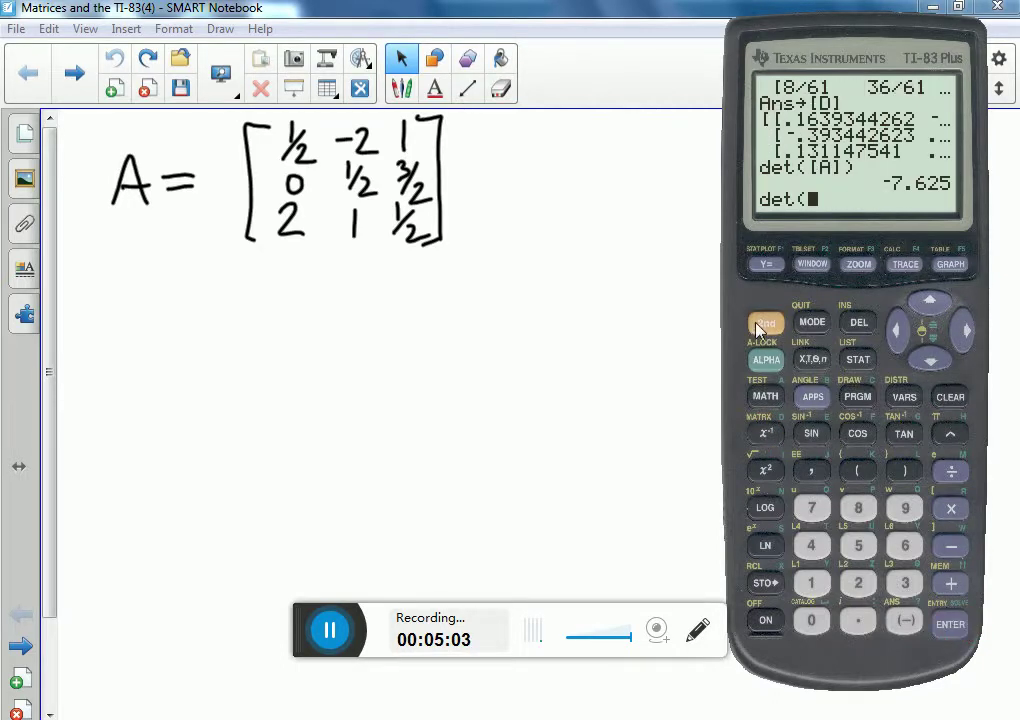
click(765, 438)
click(930, 362)
click(930, 362)
click(930, 362)
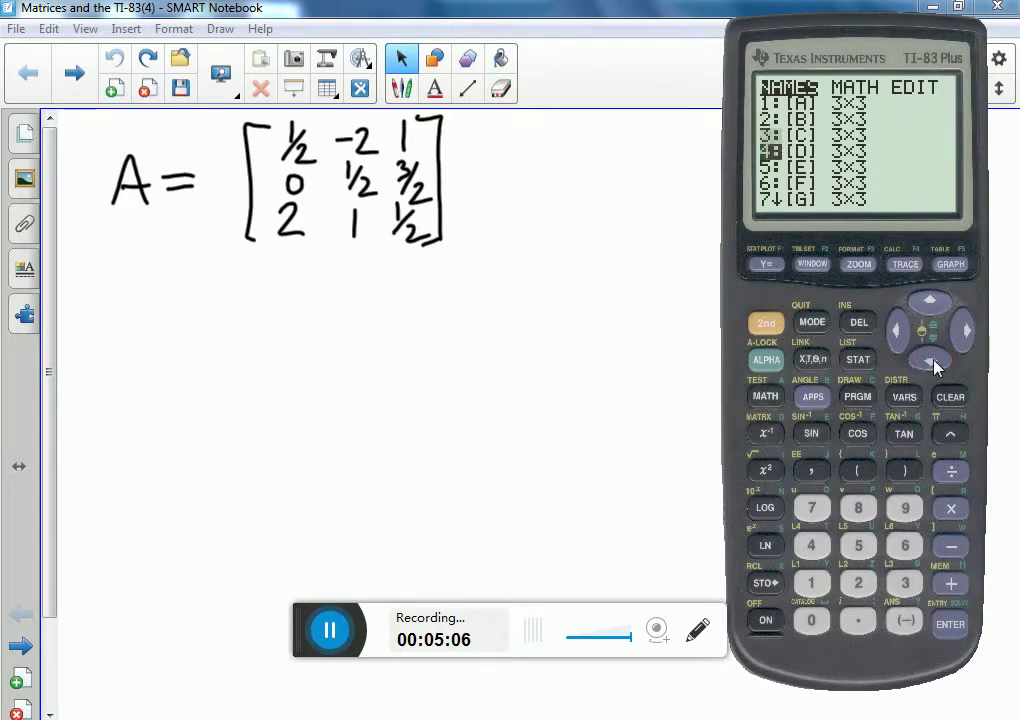
click(950, 624)
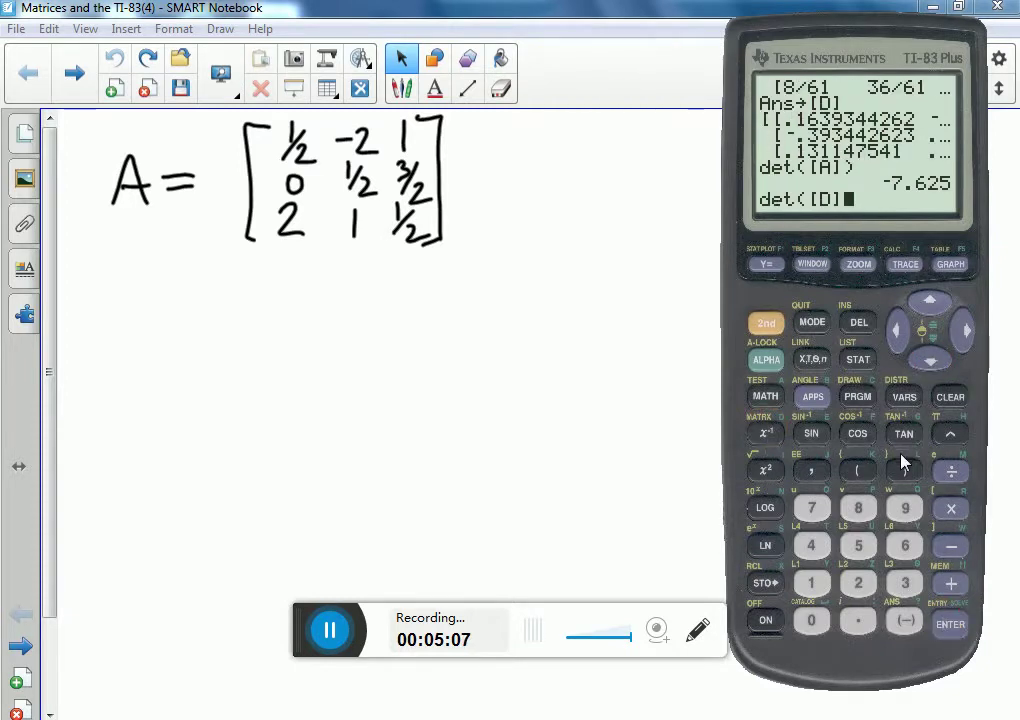
click(950, 626)
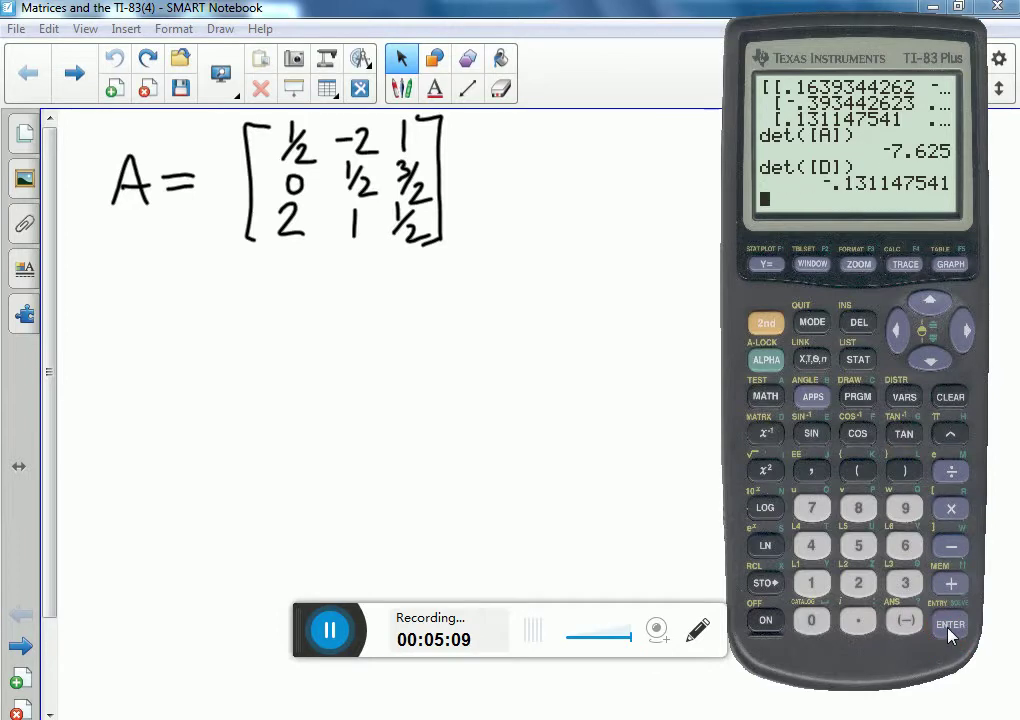
Step: Look through the matrix math operations and insert the rref( function on the home screen
click(766, 323)
click(766, 433)
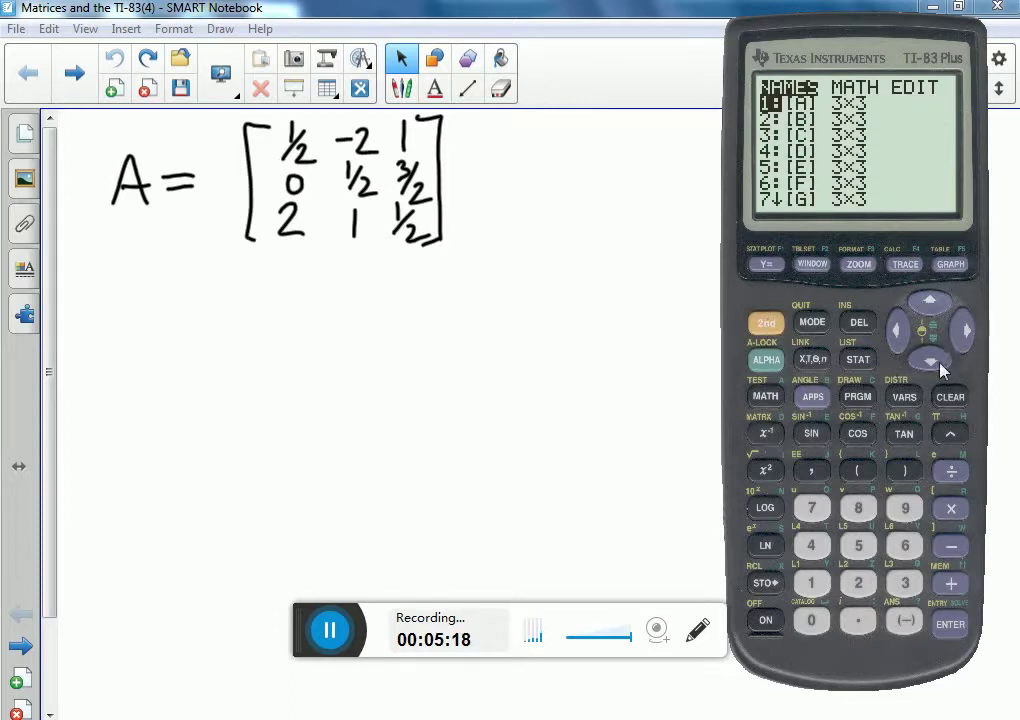
click(965, 330)
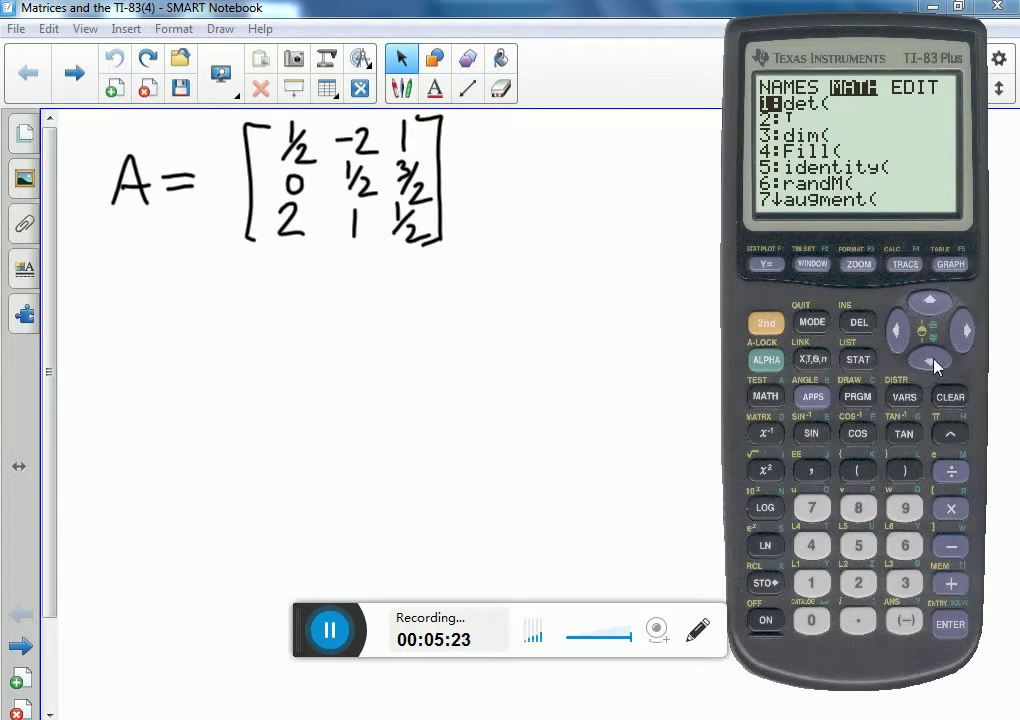
drag(932, 366, 932, 366)
drag(928, 303, 927, 308)
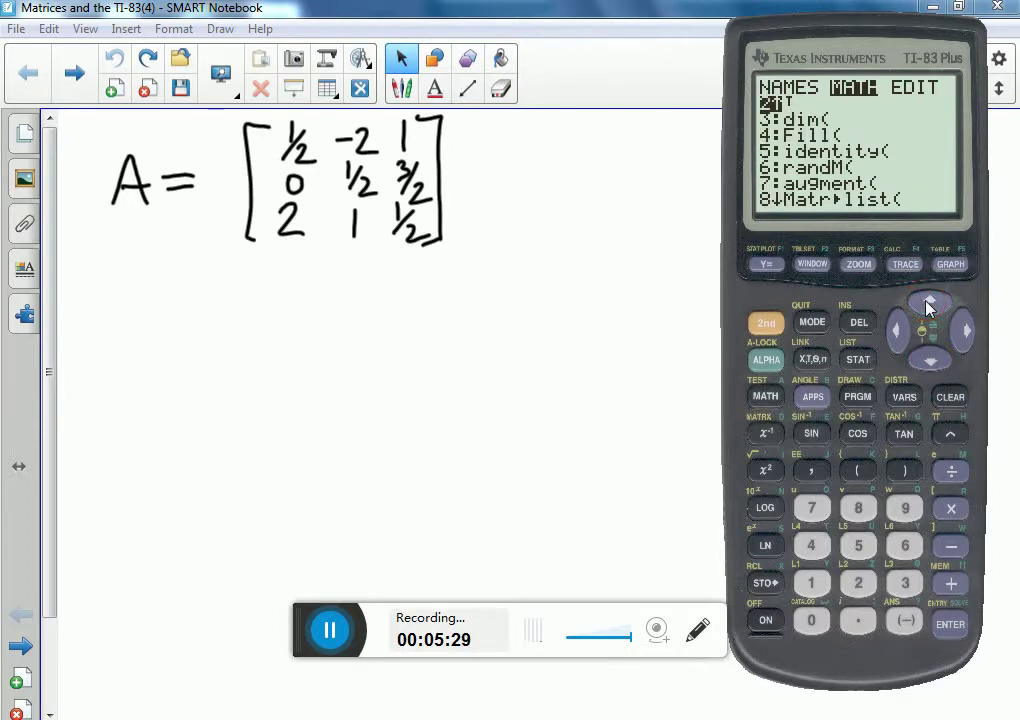
click(935, 358)
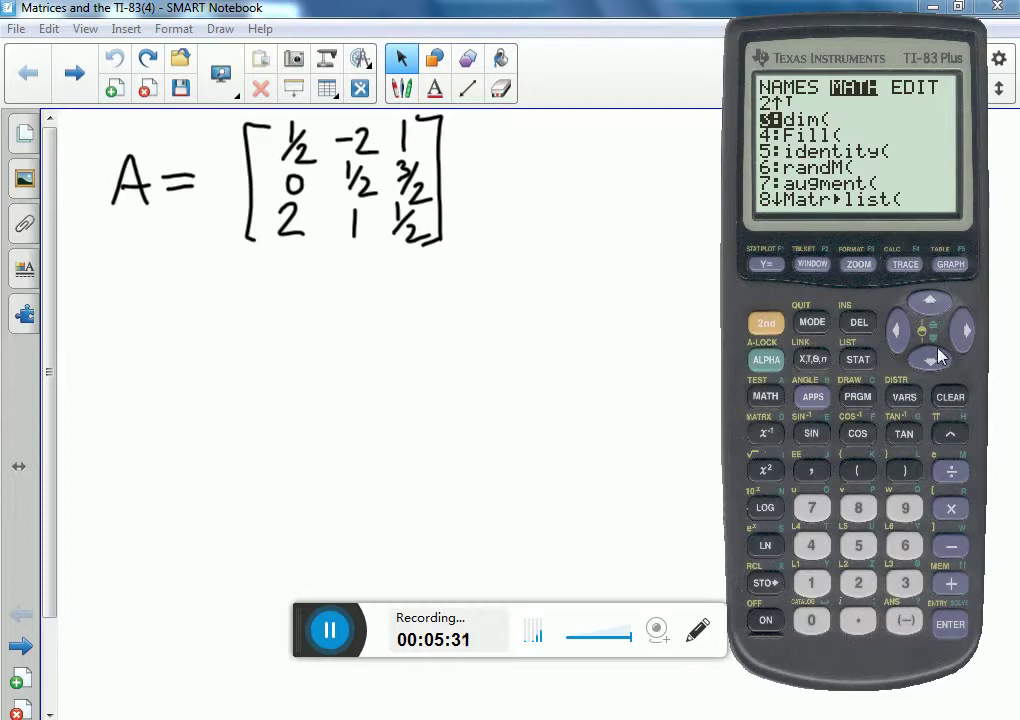
drag(935, 307, 935, 307)
drag(929, 357, 932, 365)
click(932, 365)
click(932, 365)
click(932, 365)
click(932, 365)
click(932, 365)
click(932, 365)
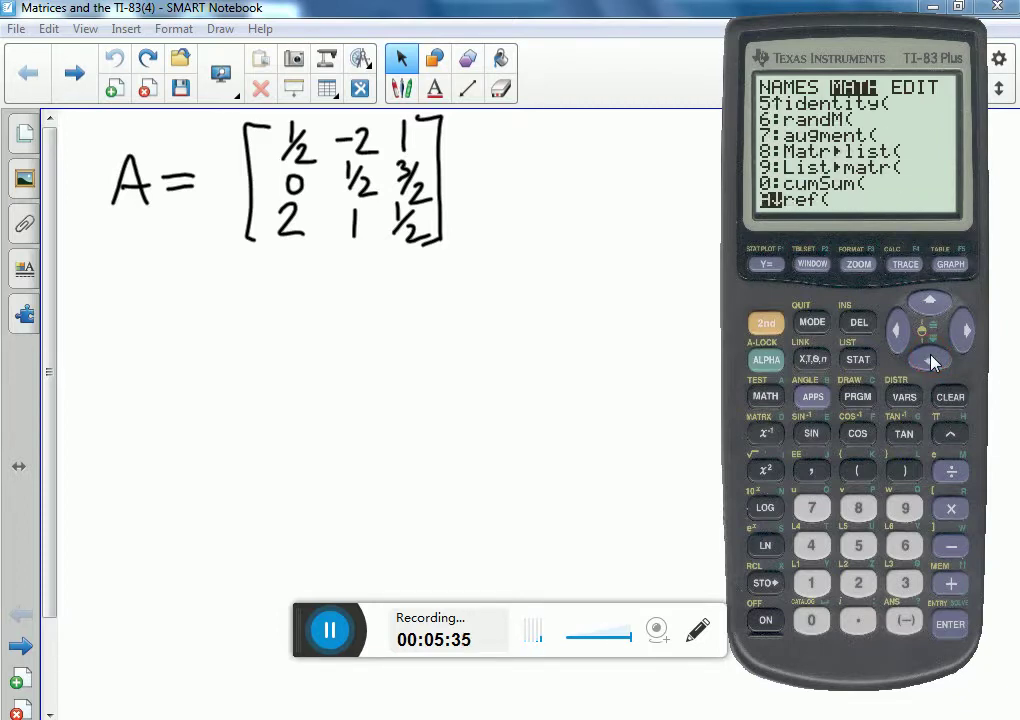
click(932, 365)
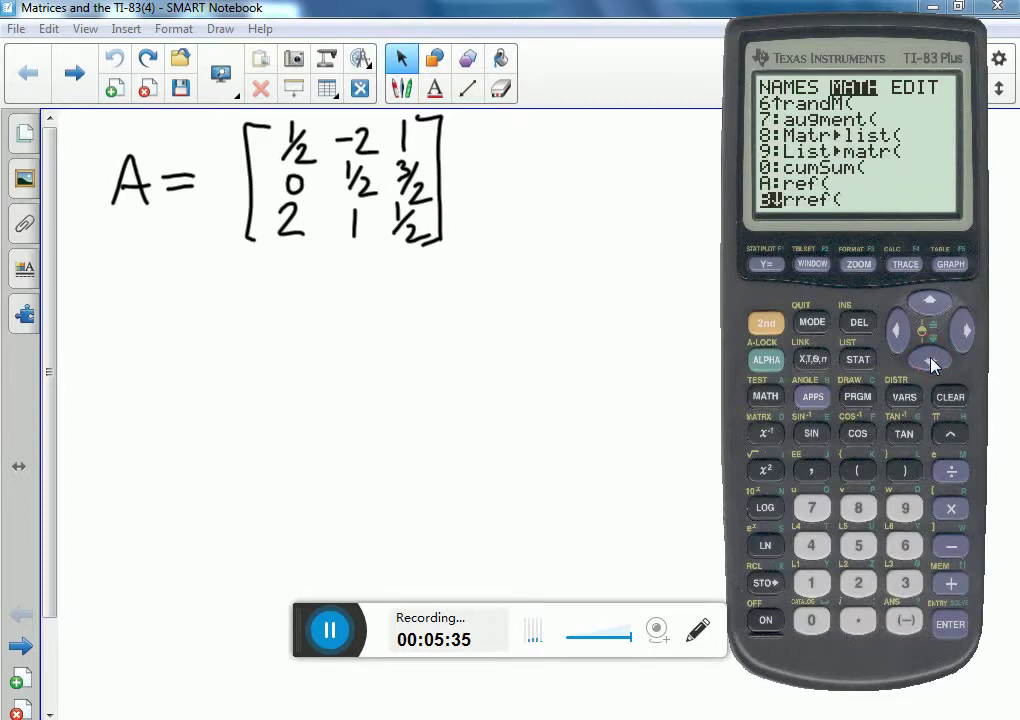
click(954, 630)
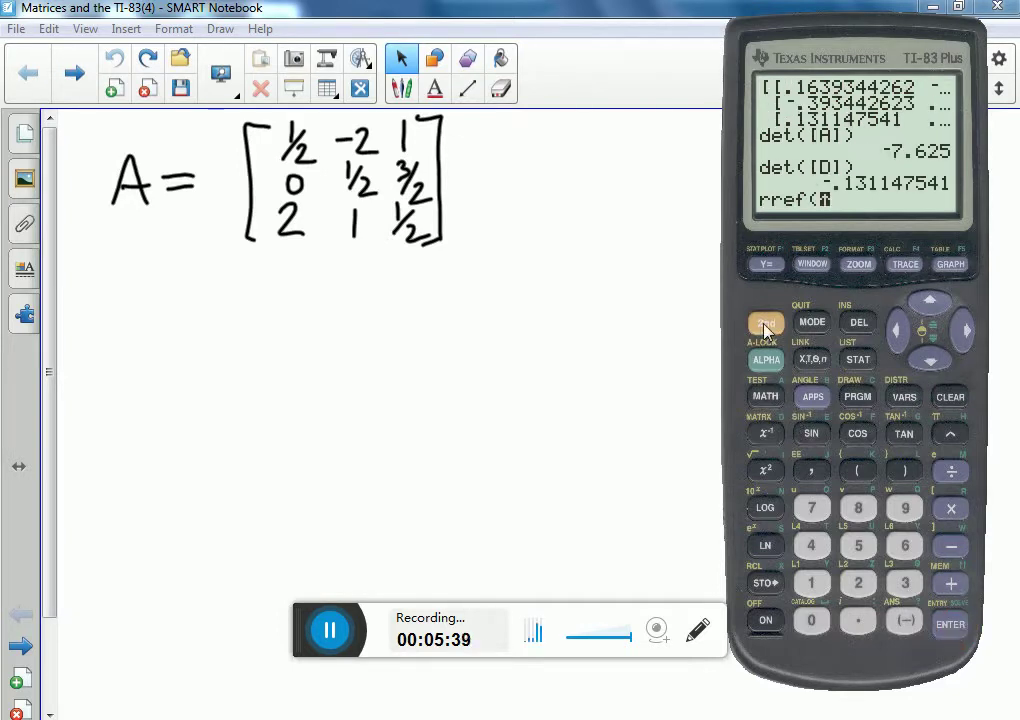
Step: Complete the rref( expression with matrix [A] and evaluate its reduced row echelon form
click(762, 435)
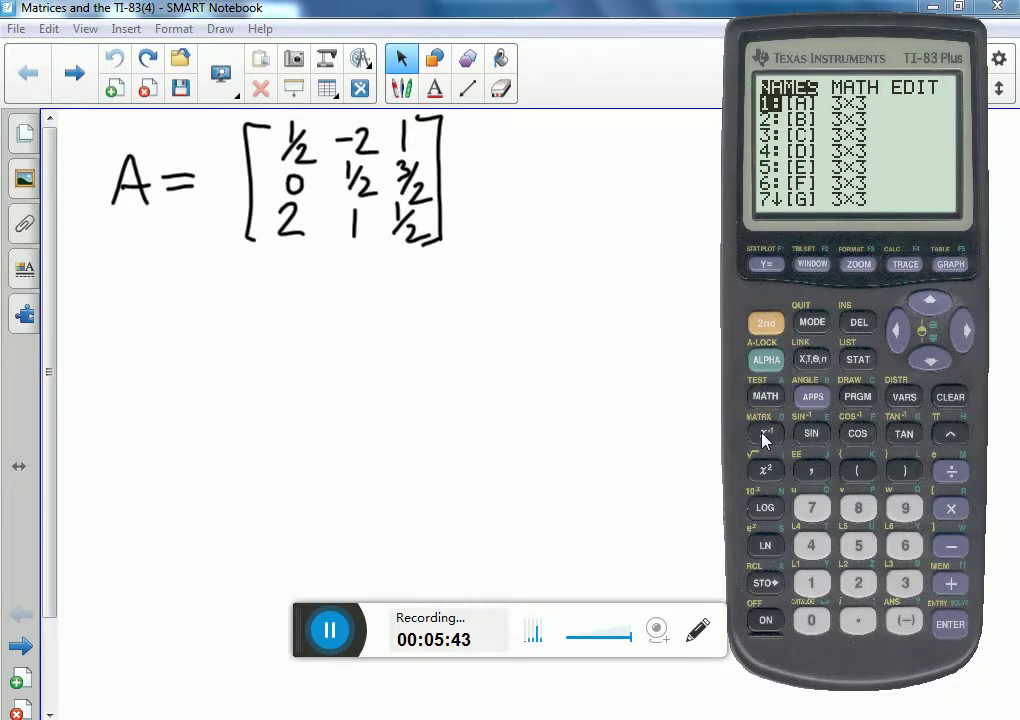
click(950, 624)
click(910, 479)
click(948, 628)
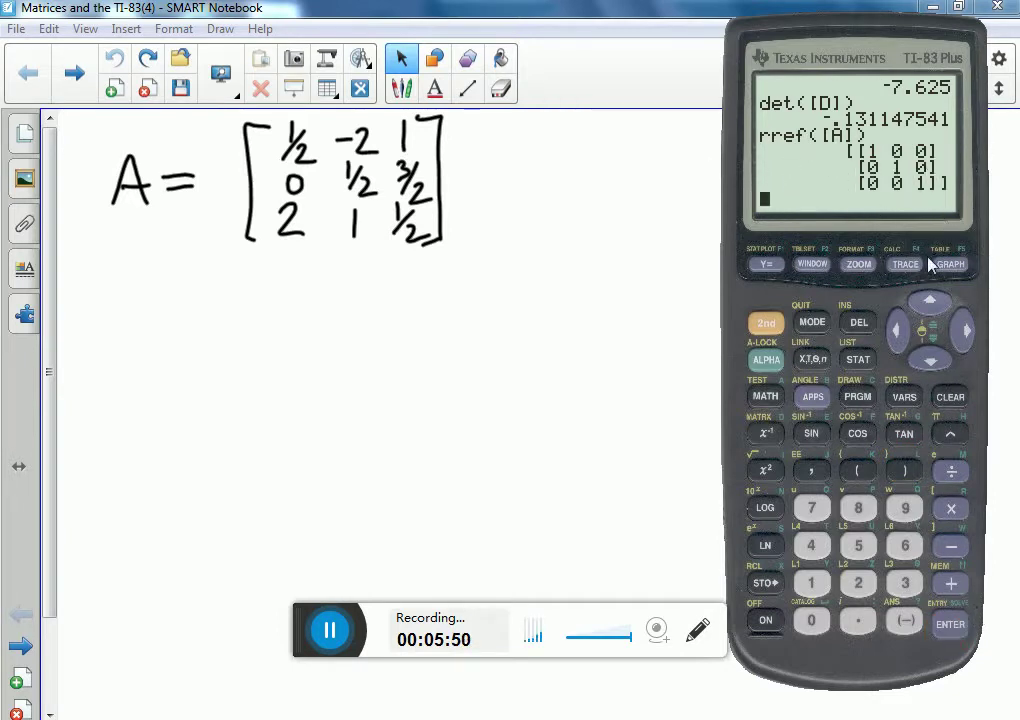
Step: Display the contents of matrix [F] on the home screen
drag(837, 44, 791, 30)
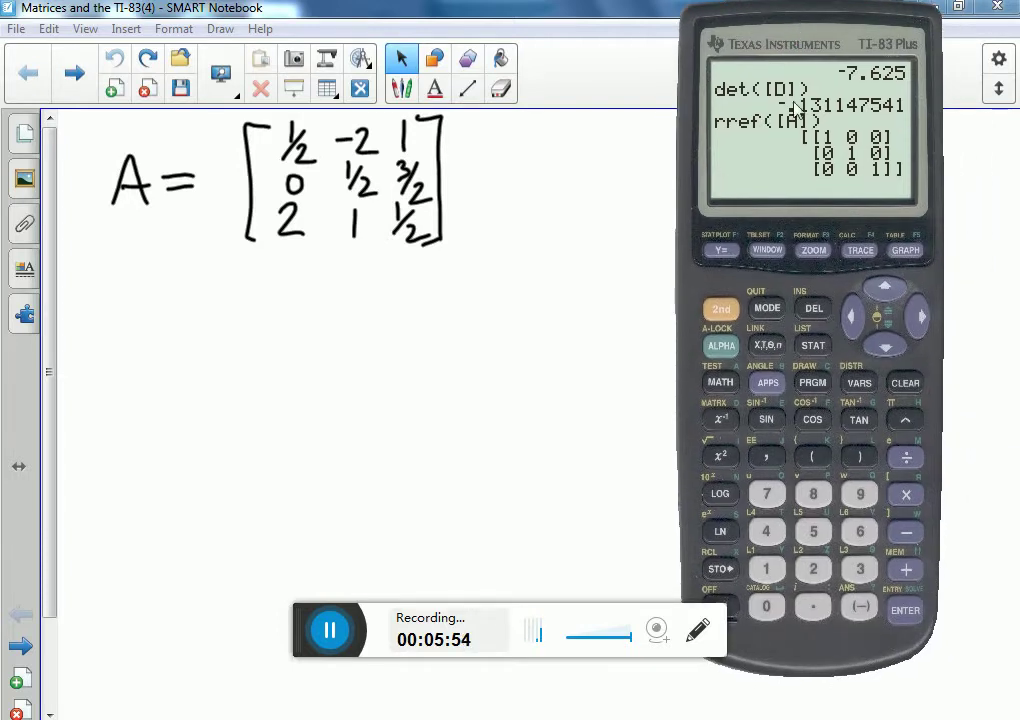
click(722, 310)
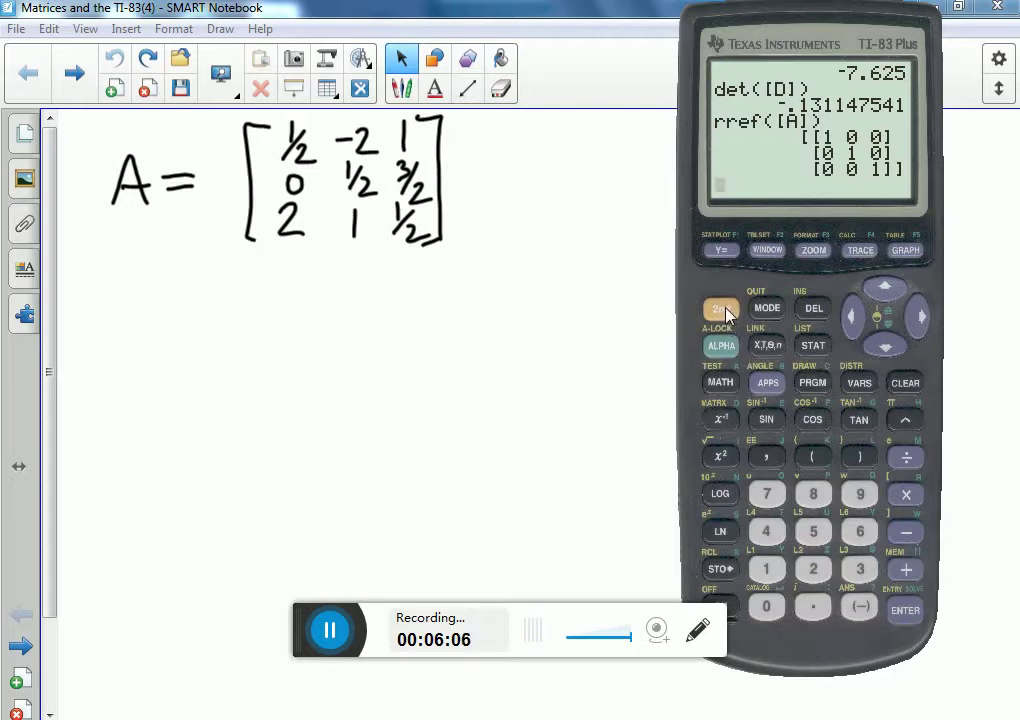
click(720, 419)
click(886, 345)
click(886, 345)
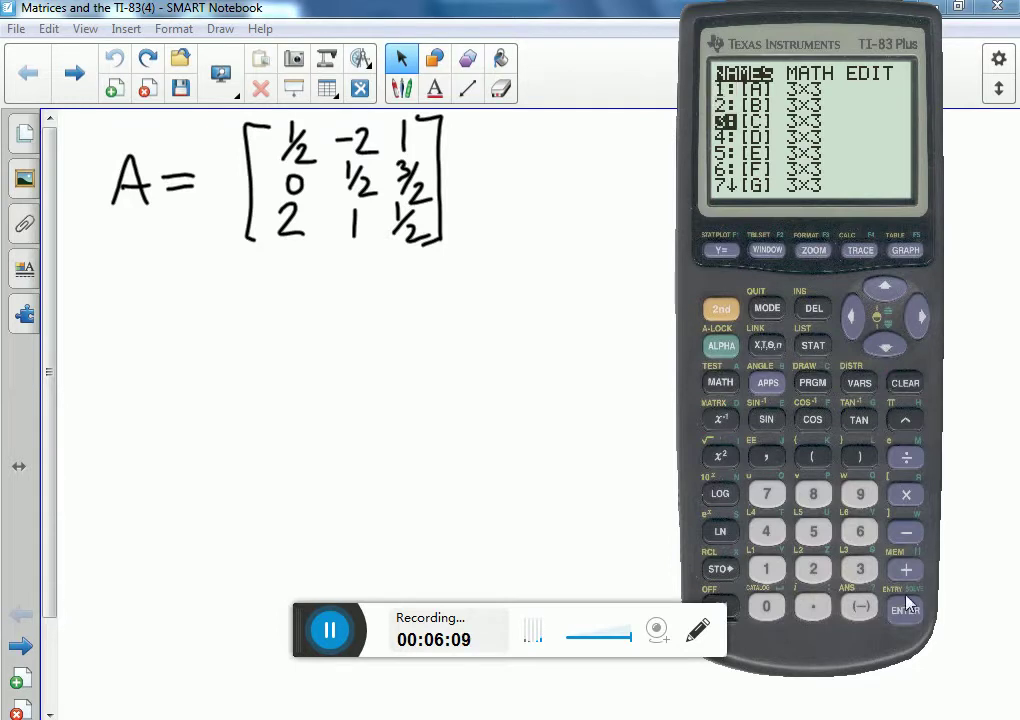
click(890, 347)
click(882, 348)
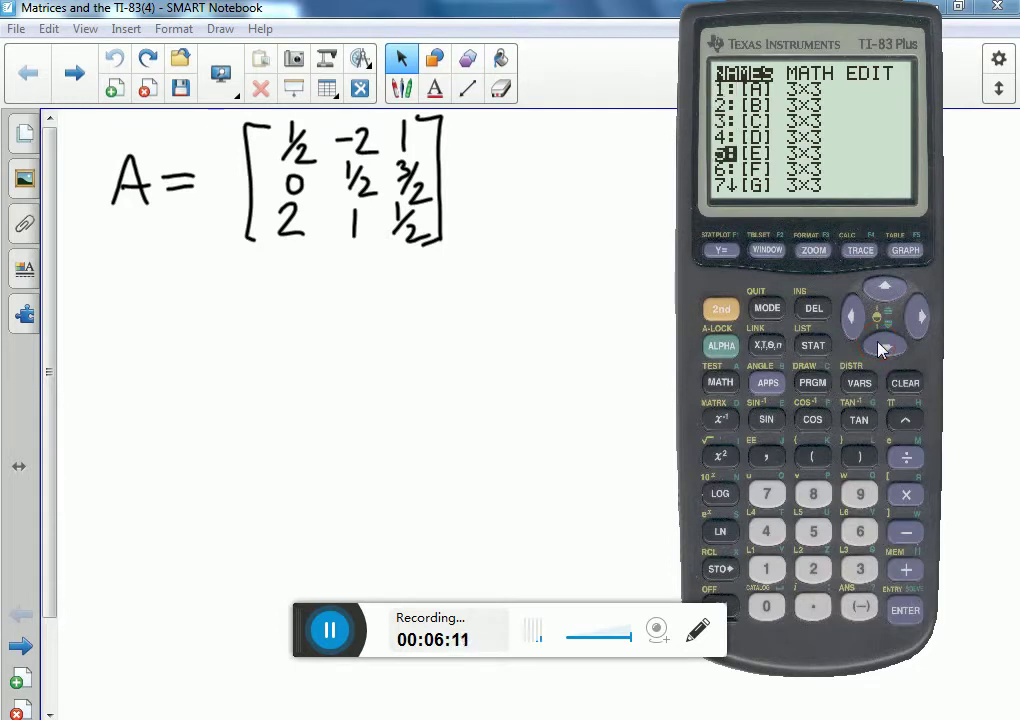
click(884, 346)
click(910, 610)
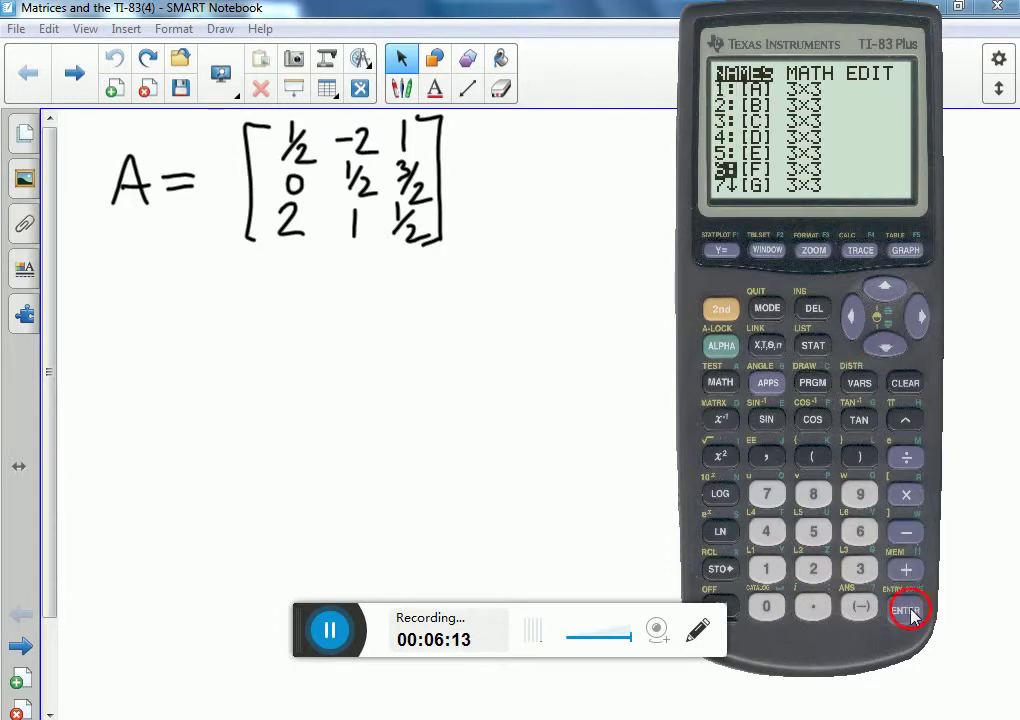
click(910, 610)
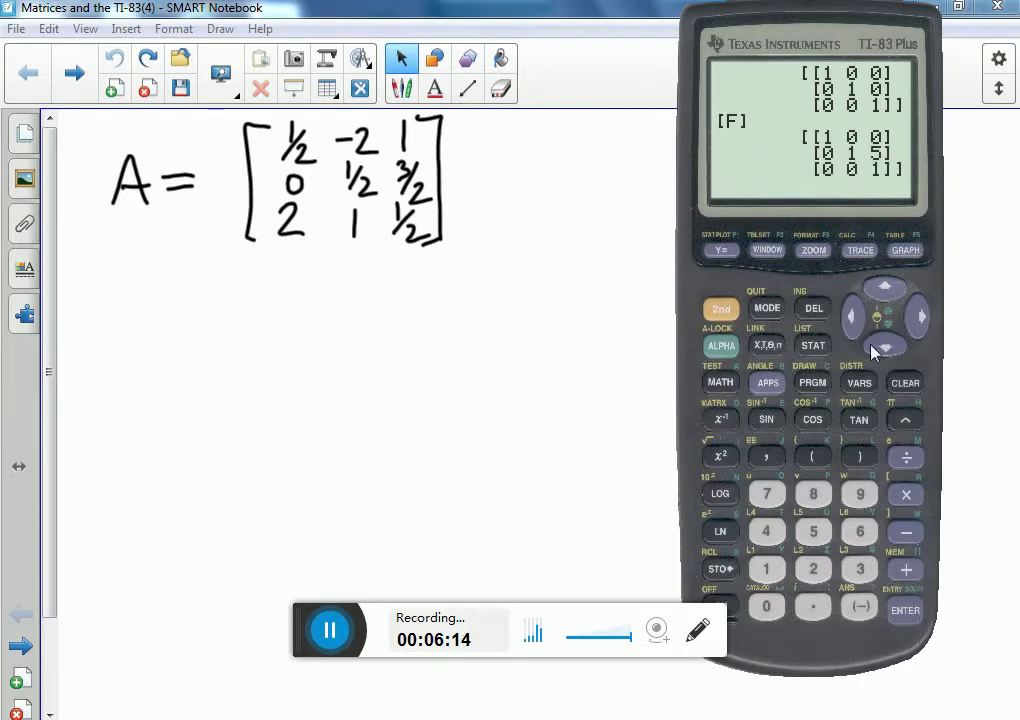
Step: Raise matrix [F] to the power of 5 and evaluate the result
click(722, 310)
click(720, 419)
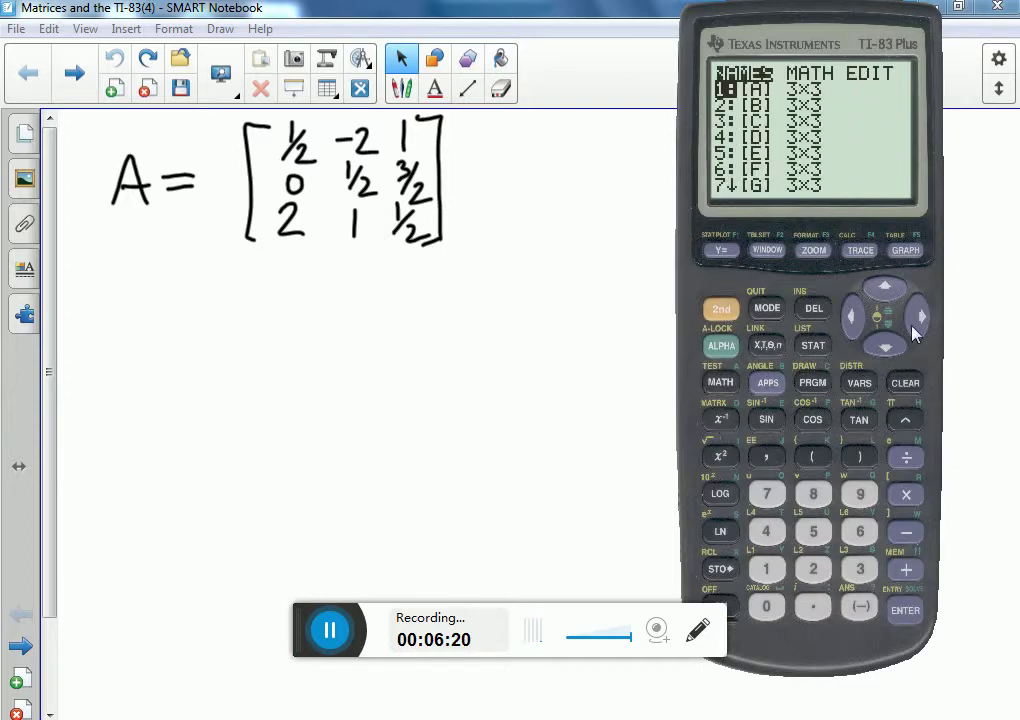
click(882, 356)
click(882, 356)
click(882, 356)
click(882, 356)
click(882, 356)
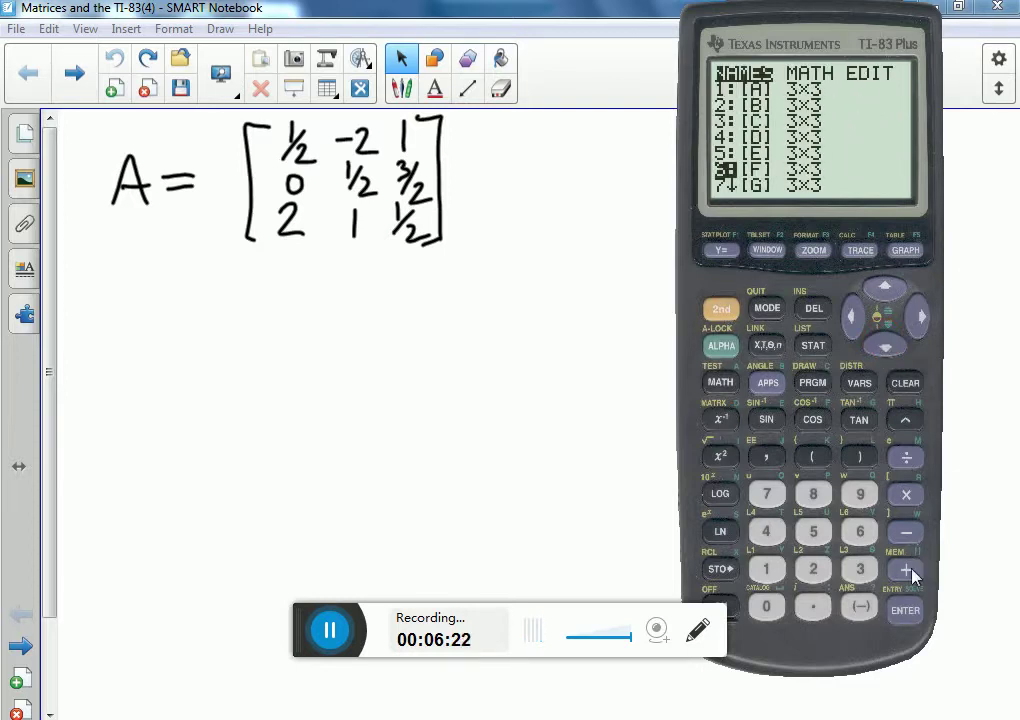
click(904, 610)
click(905, 417)
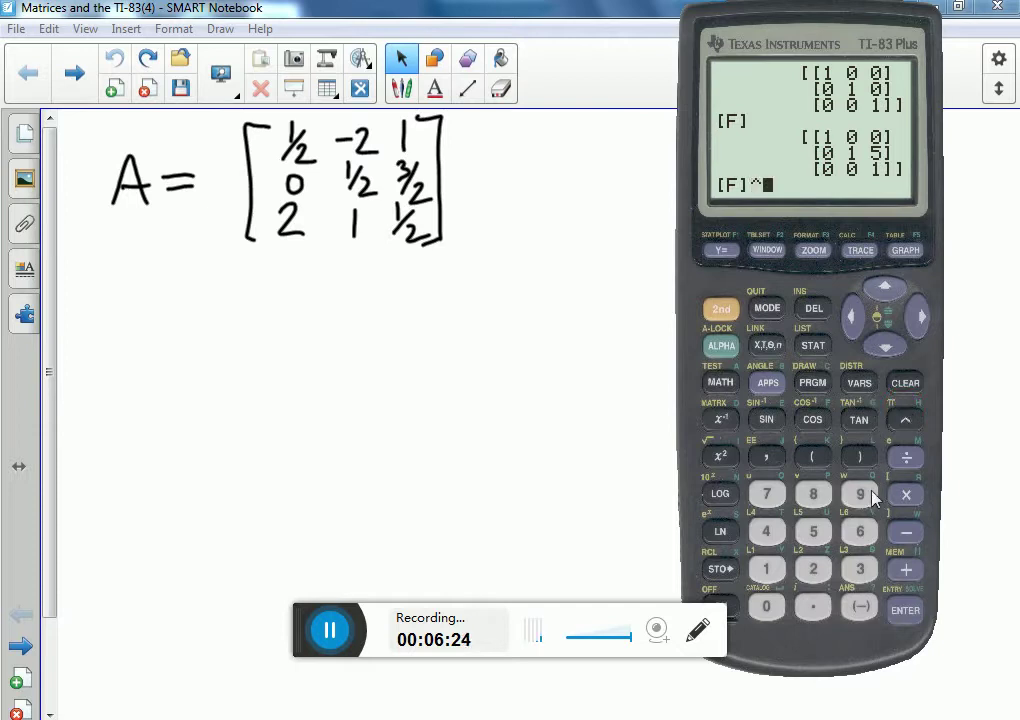
click(813, 531)
click(904, 610)
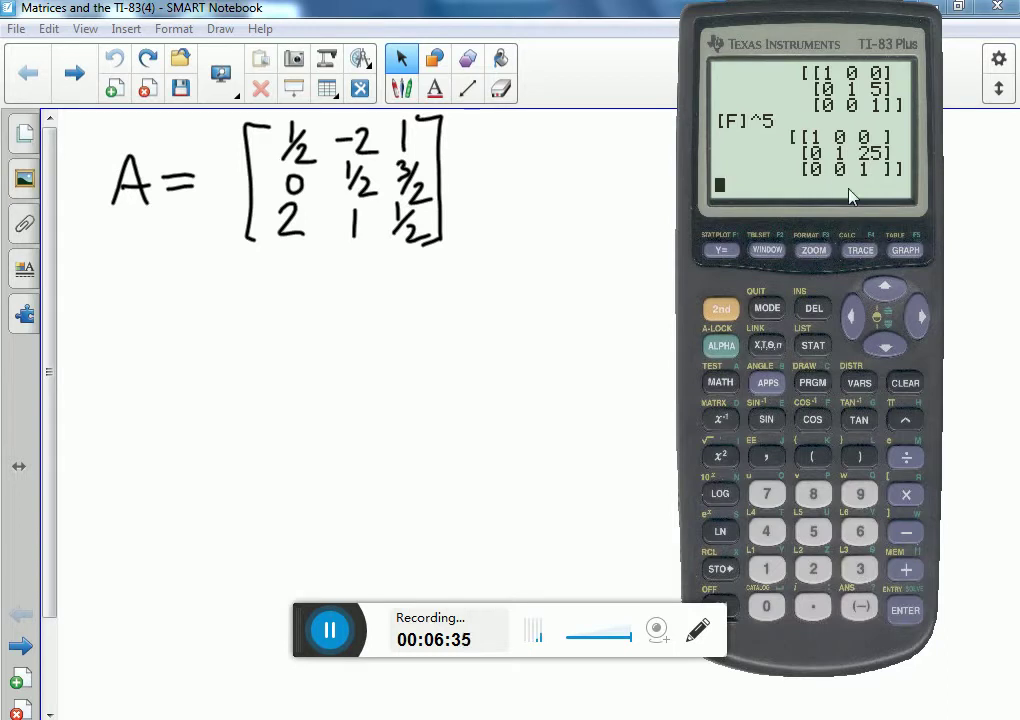
mouse_move(858, 42)
mouse_down()
mouse_move(790, 40)
mouse_move(845, 50)
mouse_up()
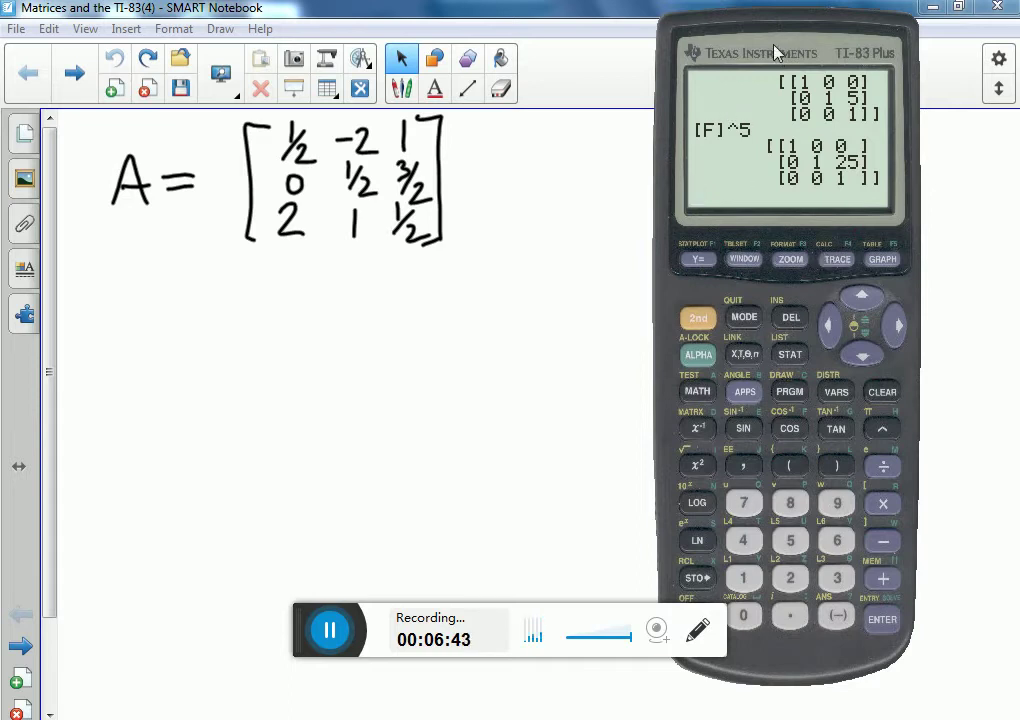
drag(776, 52, 686, 64)
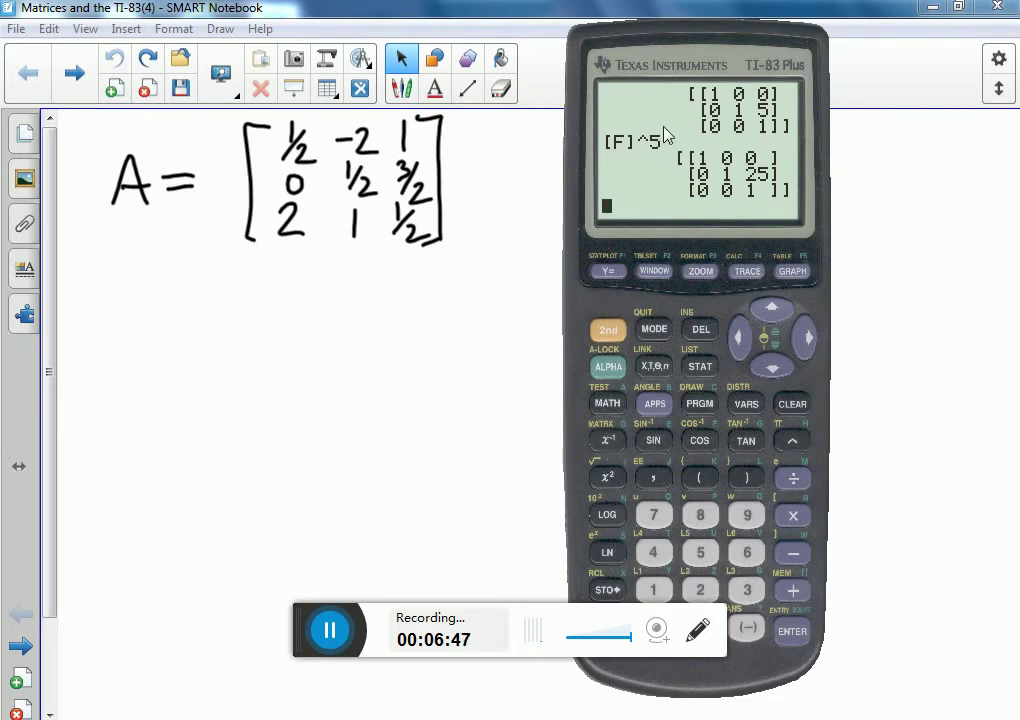
drag(744, 61, 895, 54)
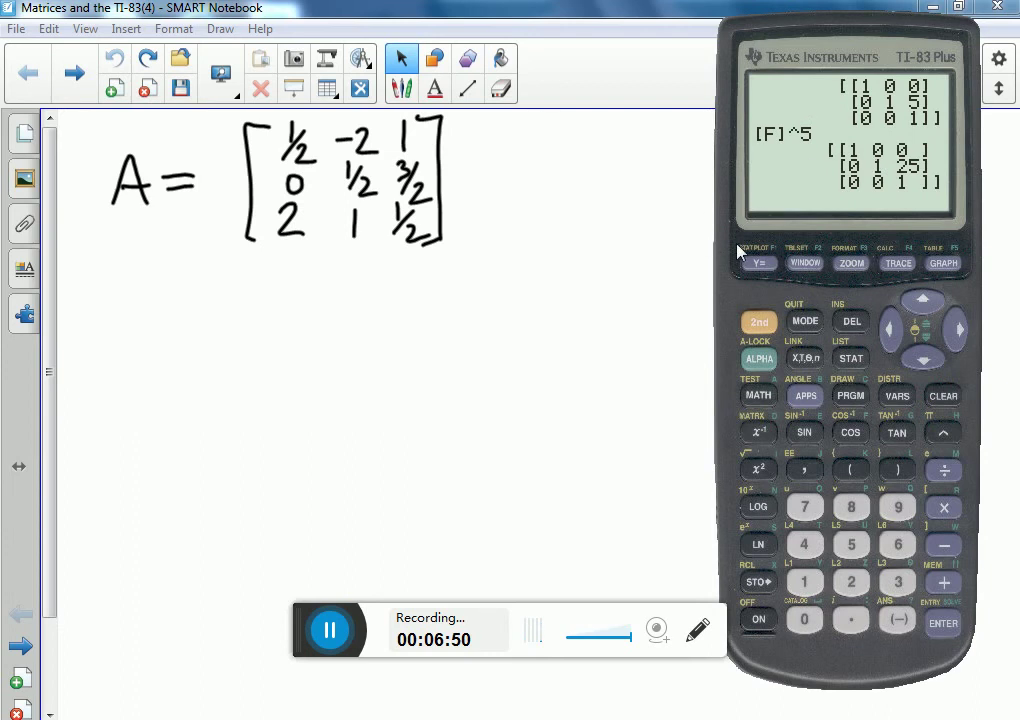